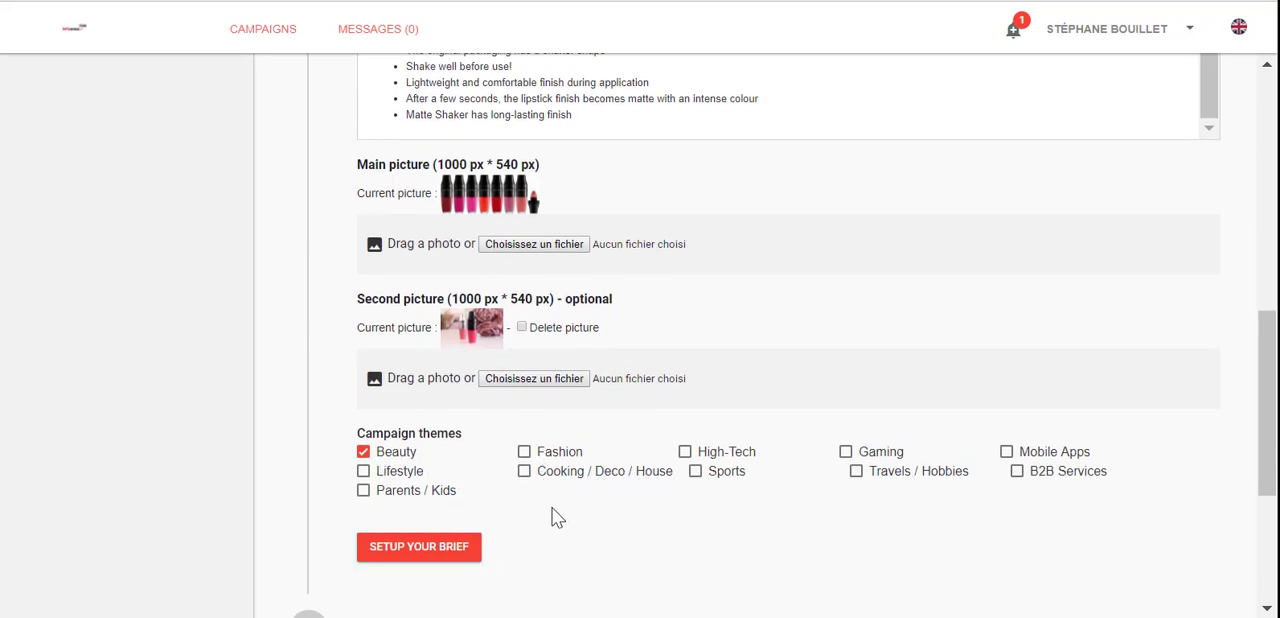
Step: Proceed to the campaign's brief and review the product sending option, product information, tracking link option and influencer key points
scroll(549, 507, "down", 2)
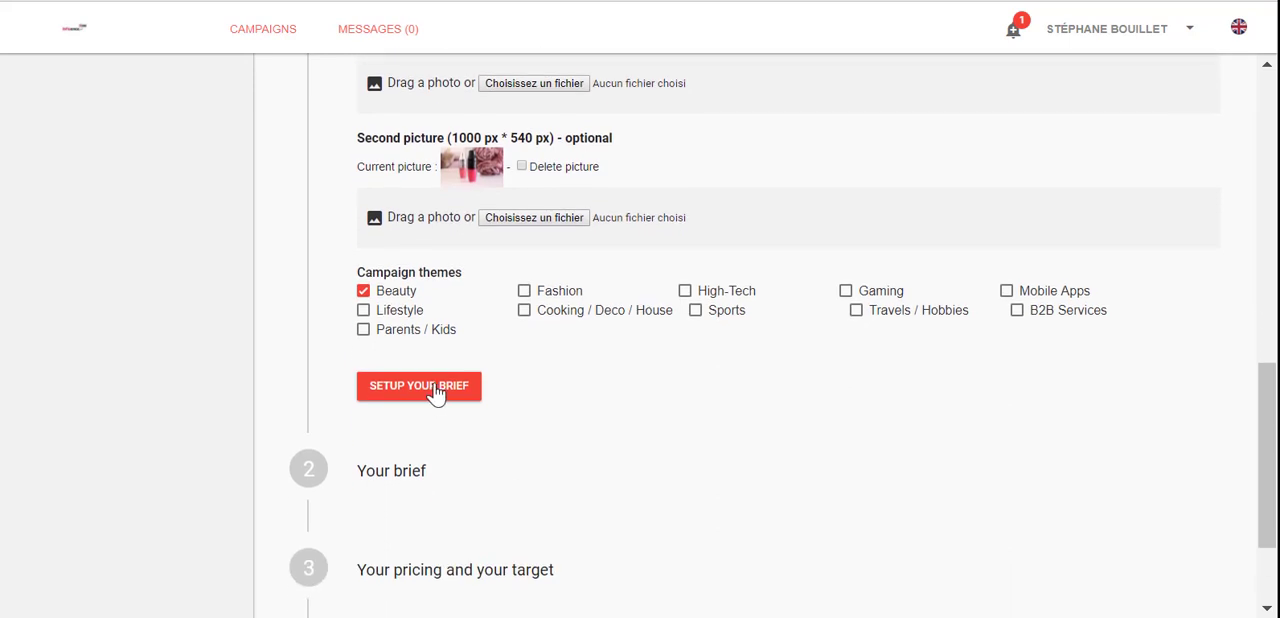
left_click(436, 393)
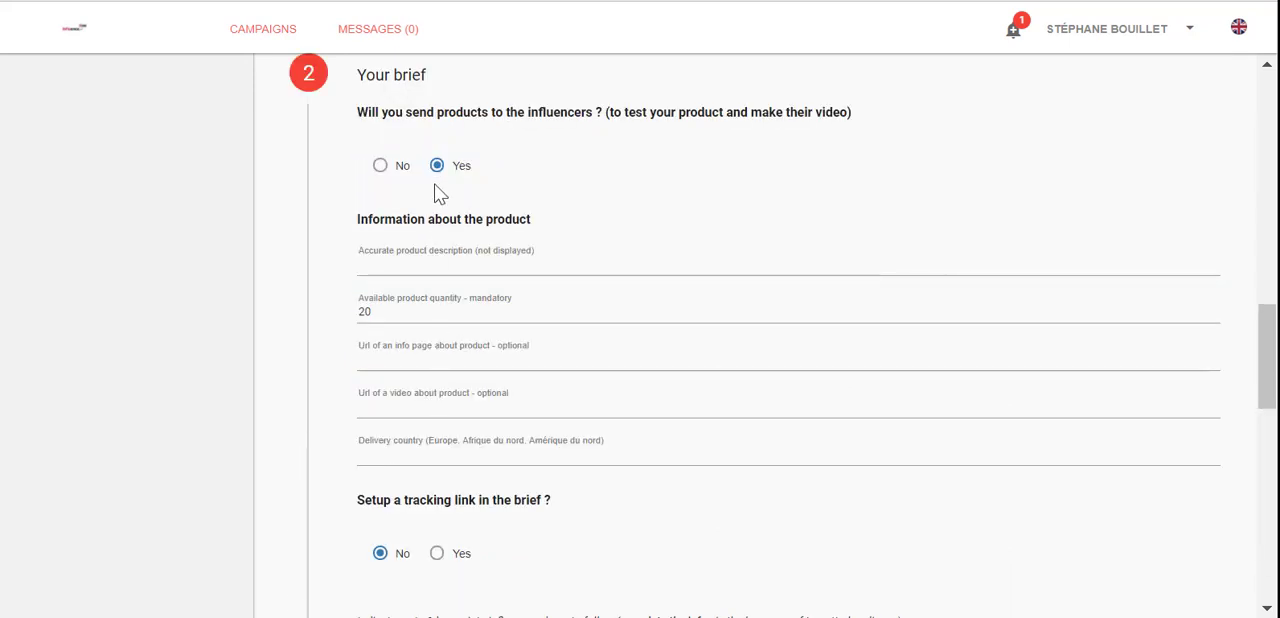
left_click_drag(374, 112, 484, 112)
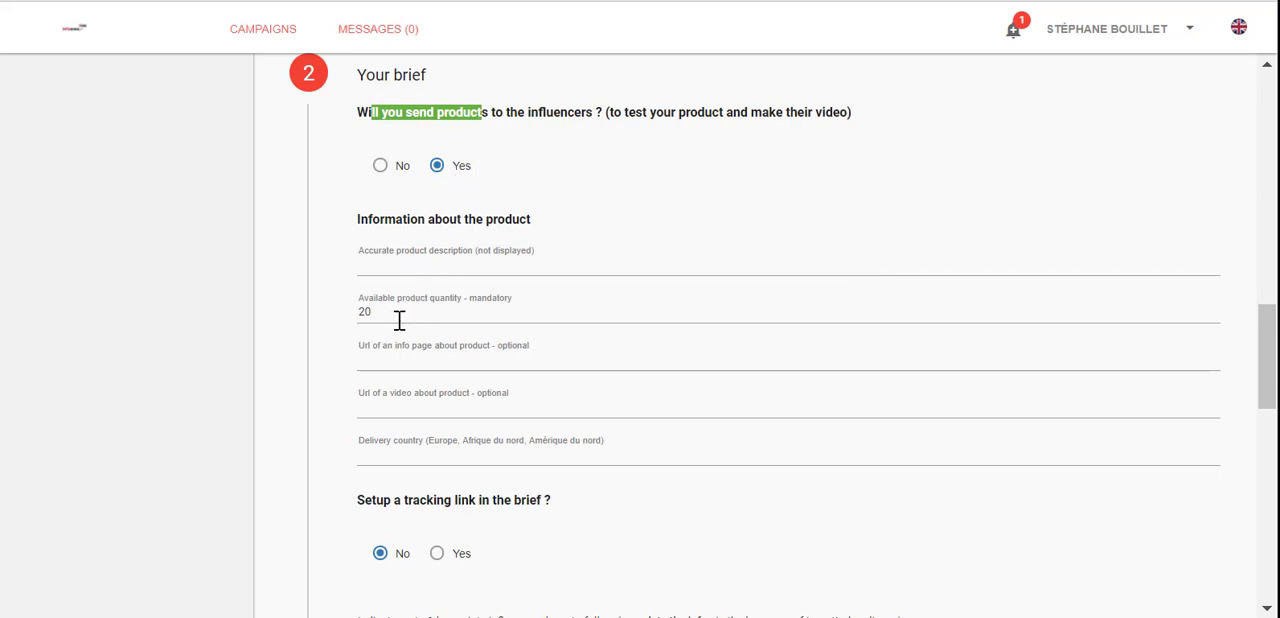
scroll(310, 357, "down", 1)
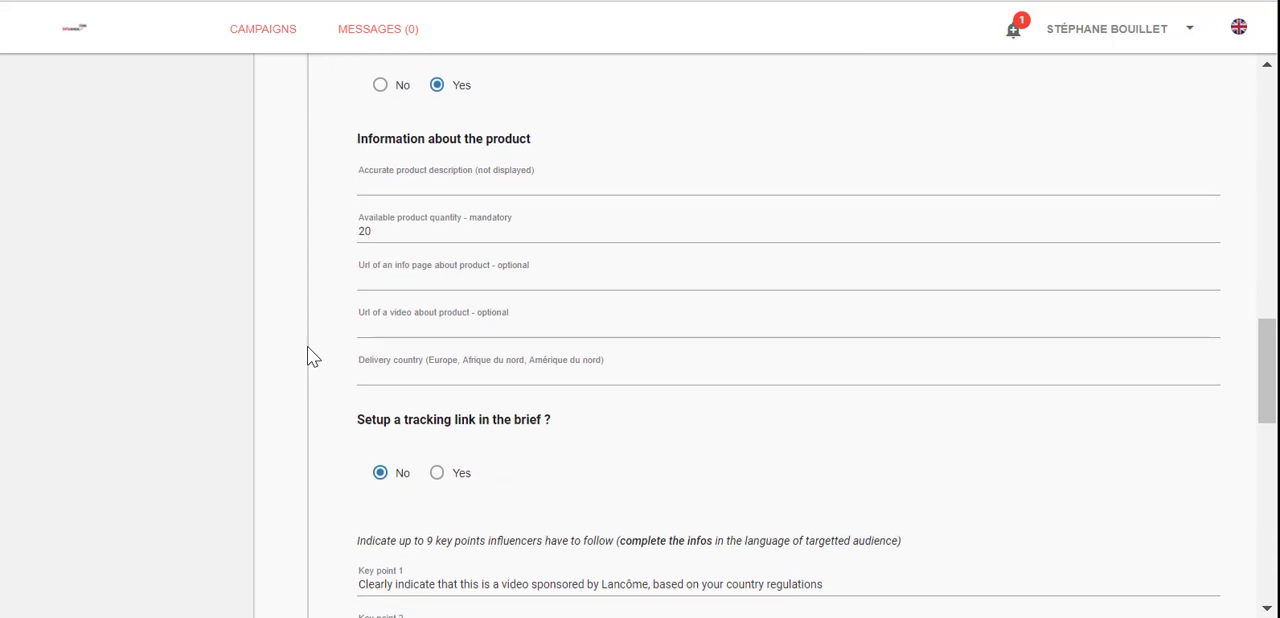
scroll(310, 357, "down", 1)
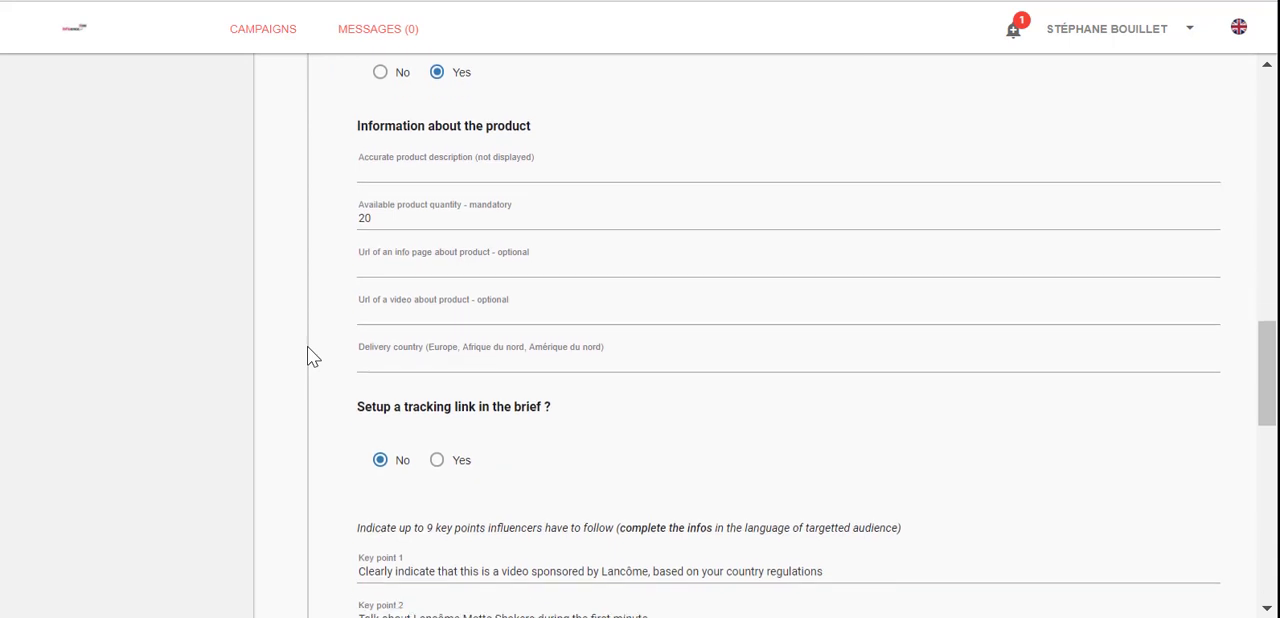
scroll(310, 357, "down", 3)
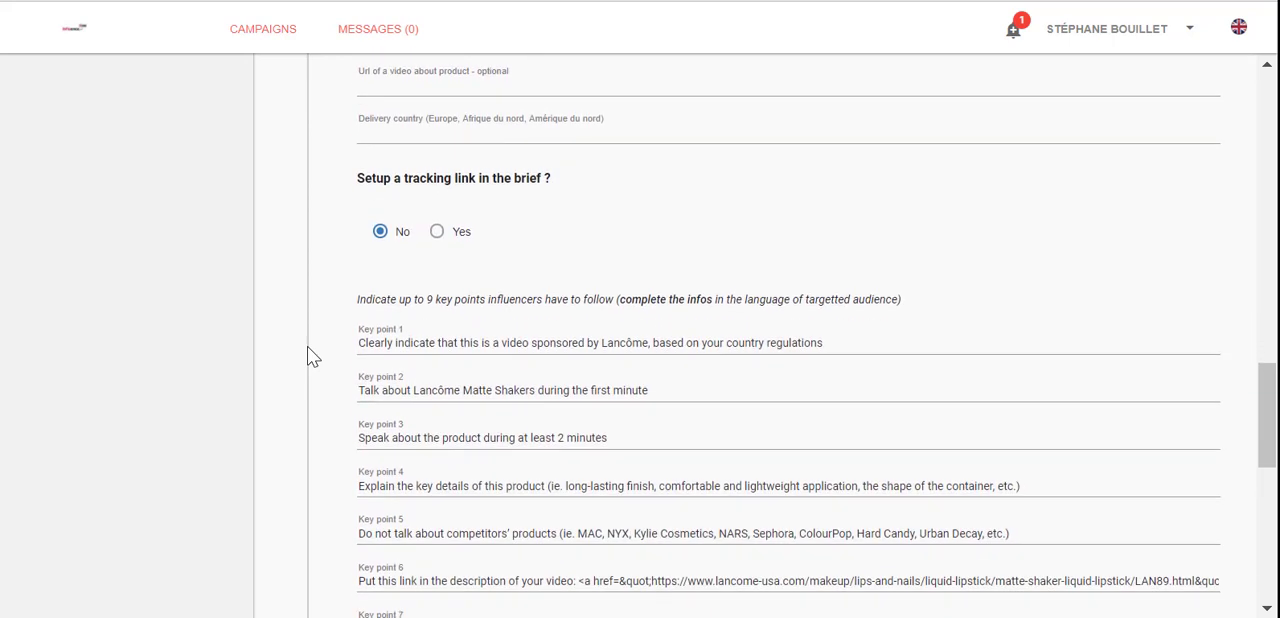
left_click_drag(362, 263, 826, 264)
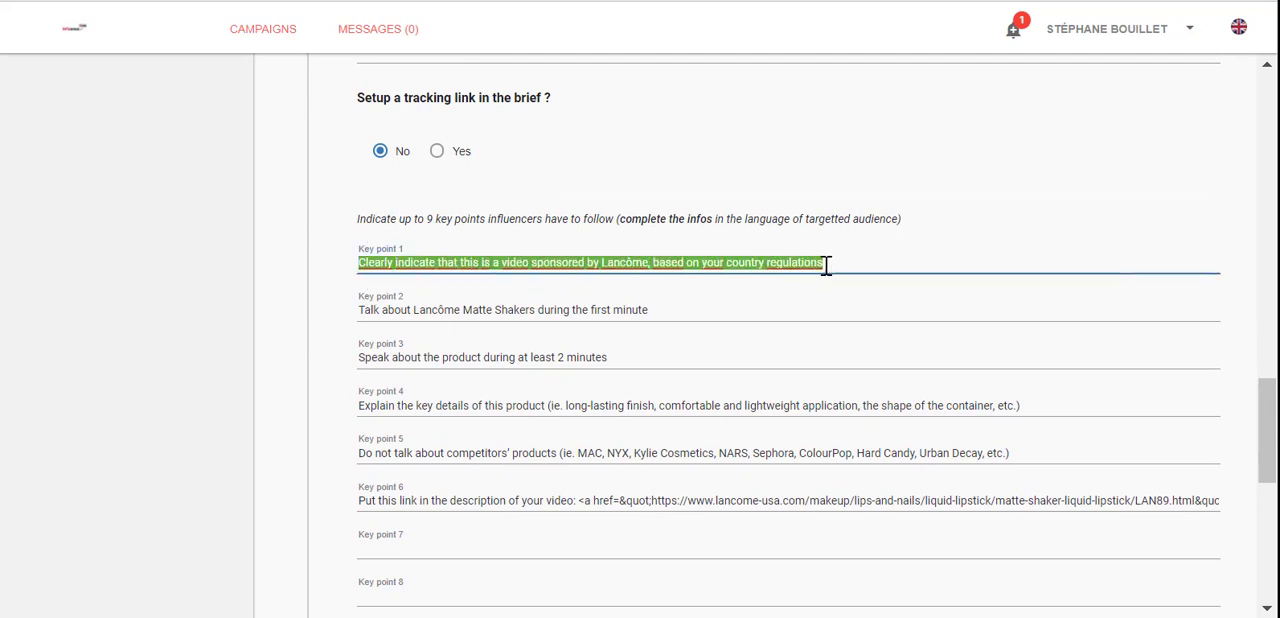
left_click(308, 337)
scroll(308, 337, "down", 2)
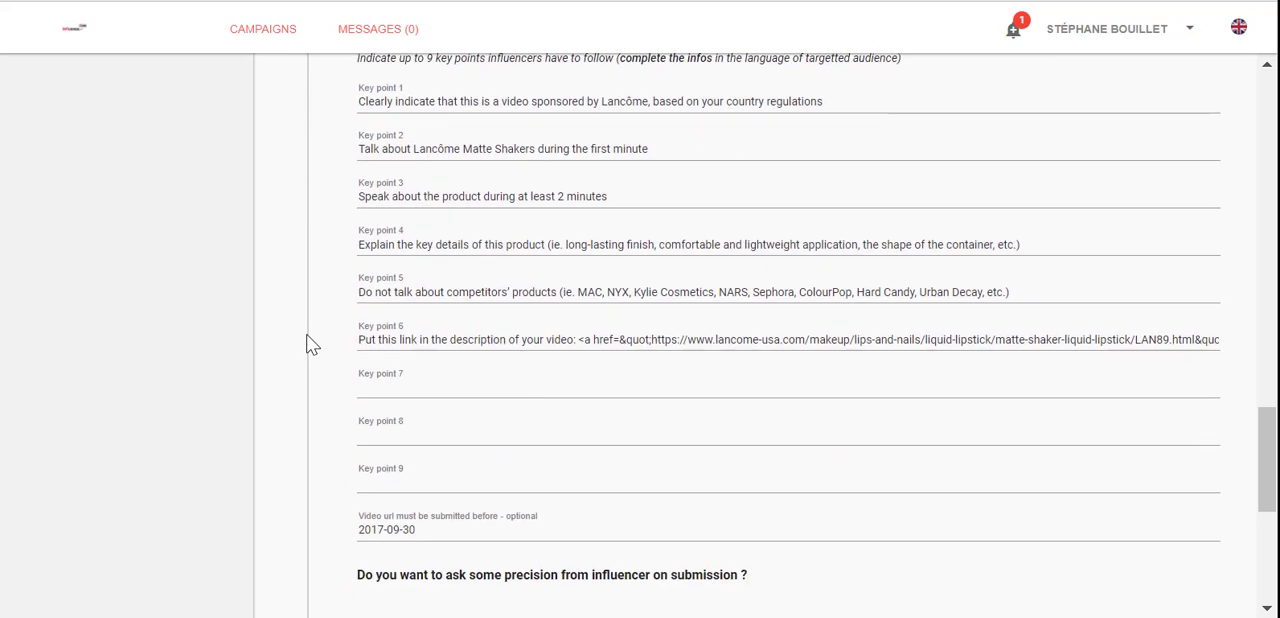
Step: Set the video URL submission deadline to 2017-09-30
scroll(308, 345, "down", 2)
left_click(421, 372)
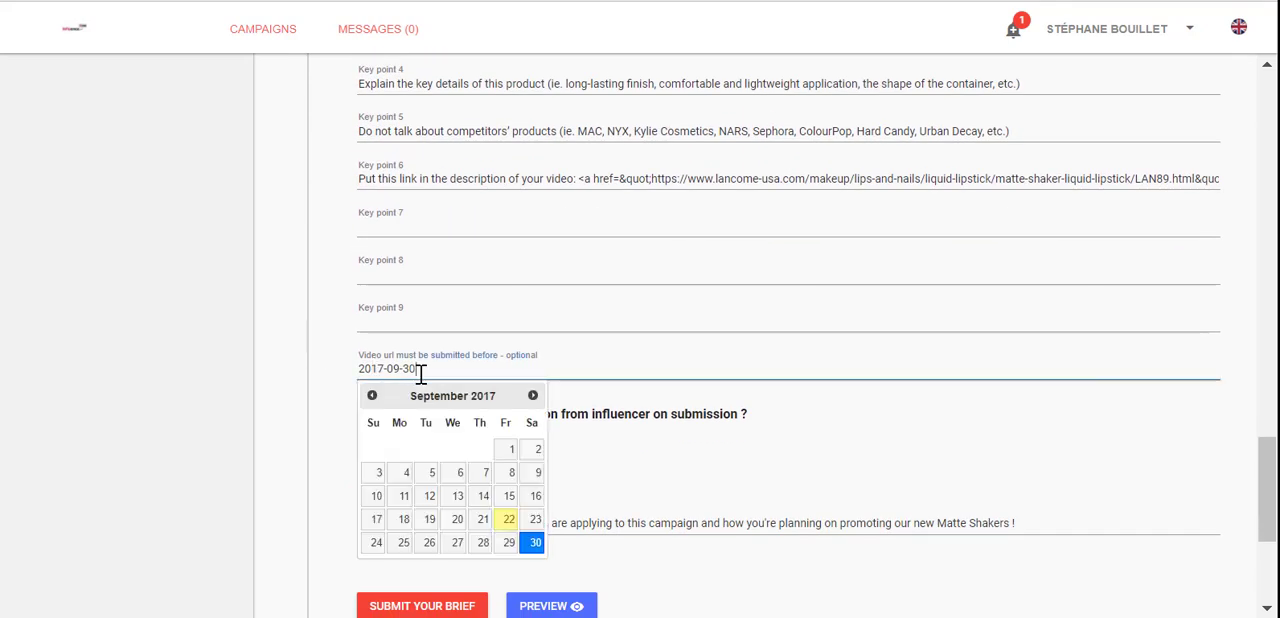
left_click(537, 550)
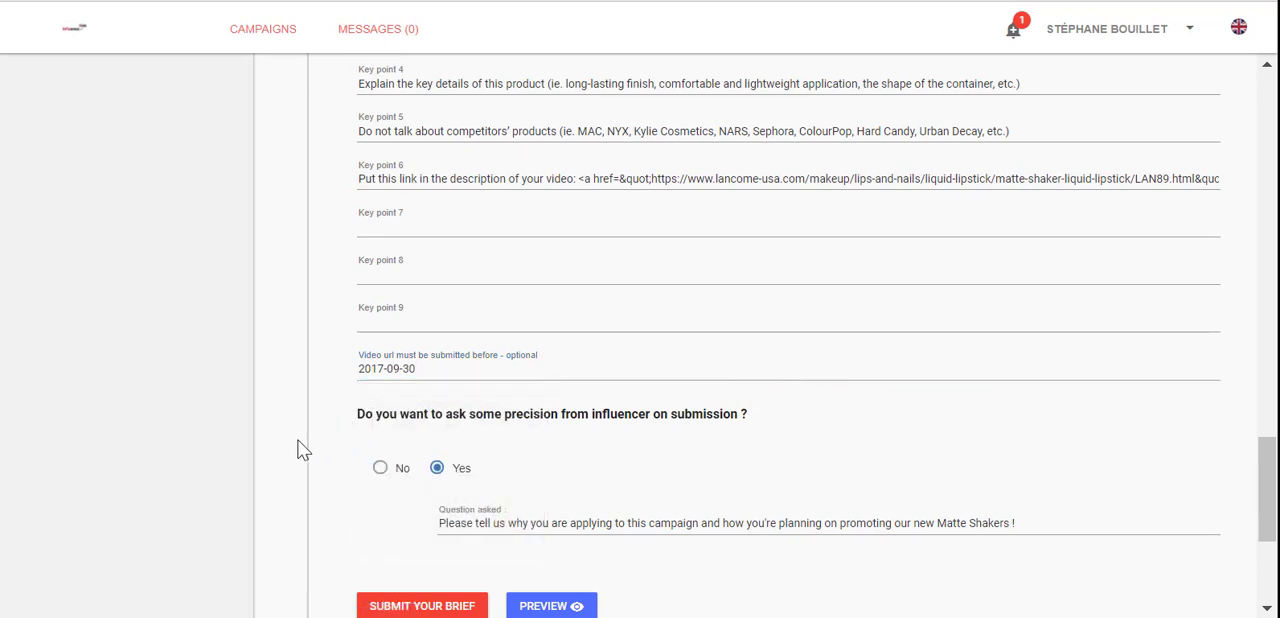
Step: Remove the exclamation mark from the end of the question asked to influencers and submit the brief
scroll(420, 422, "down", 3)
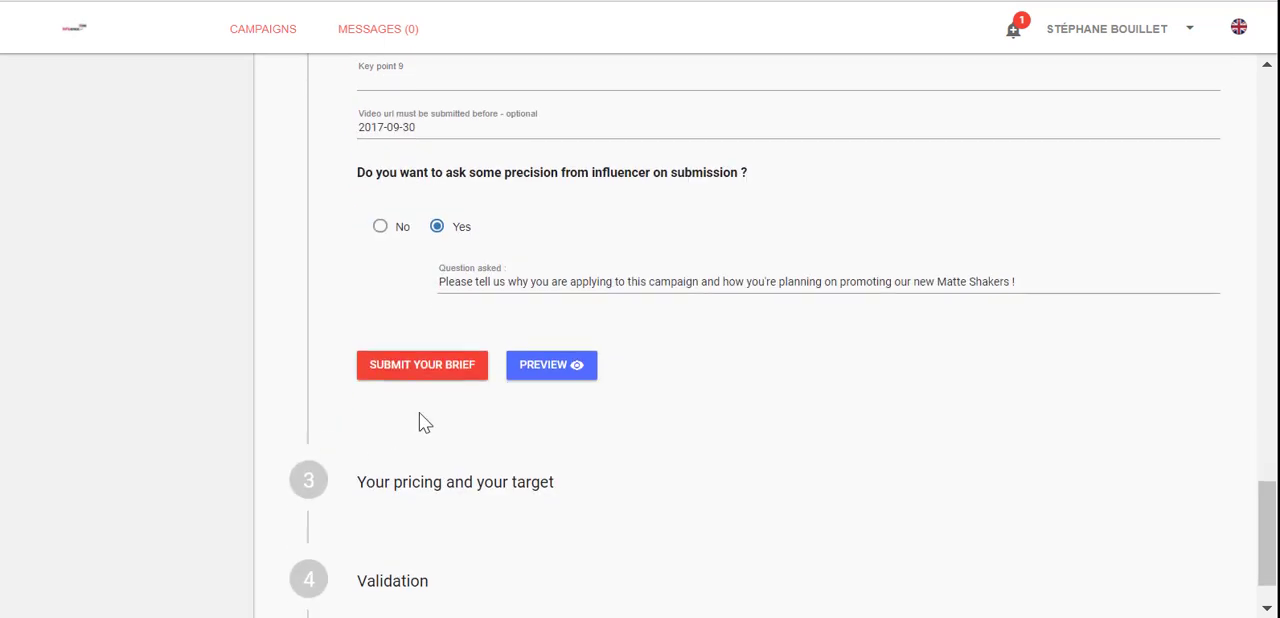
left_click(1016, 283)
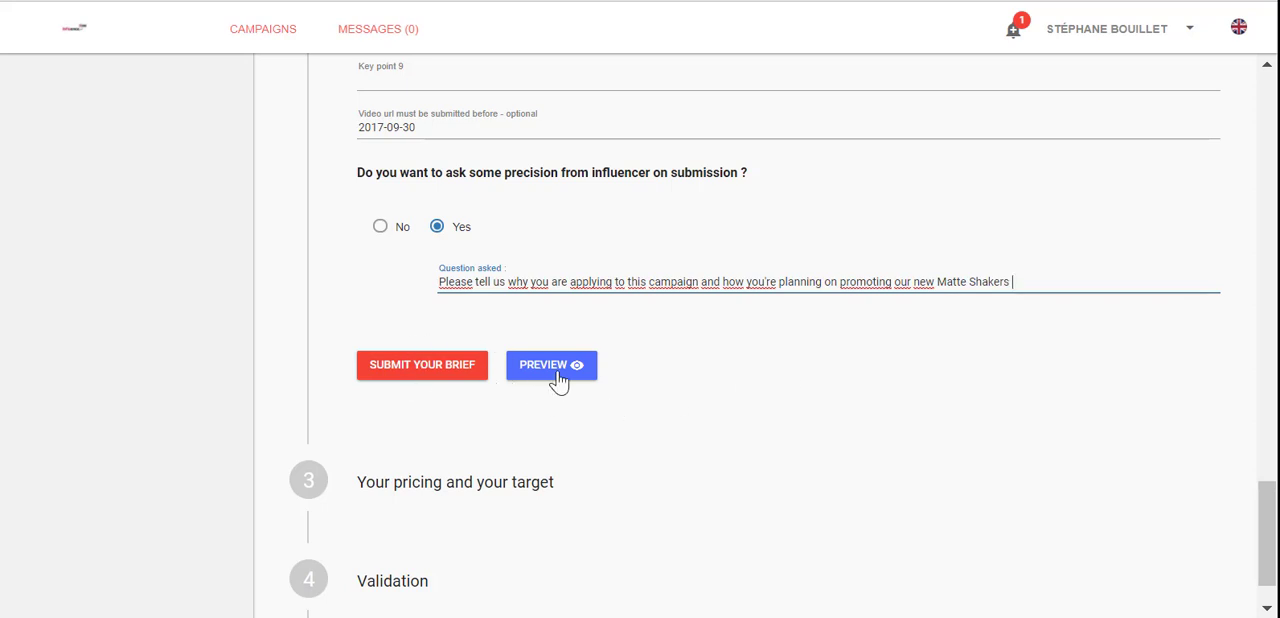
left_click(417, 383)
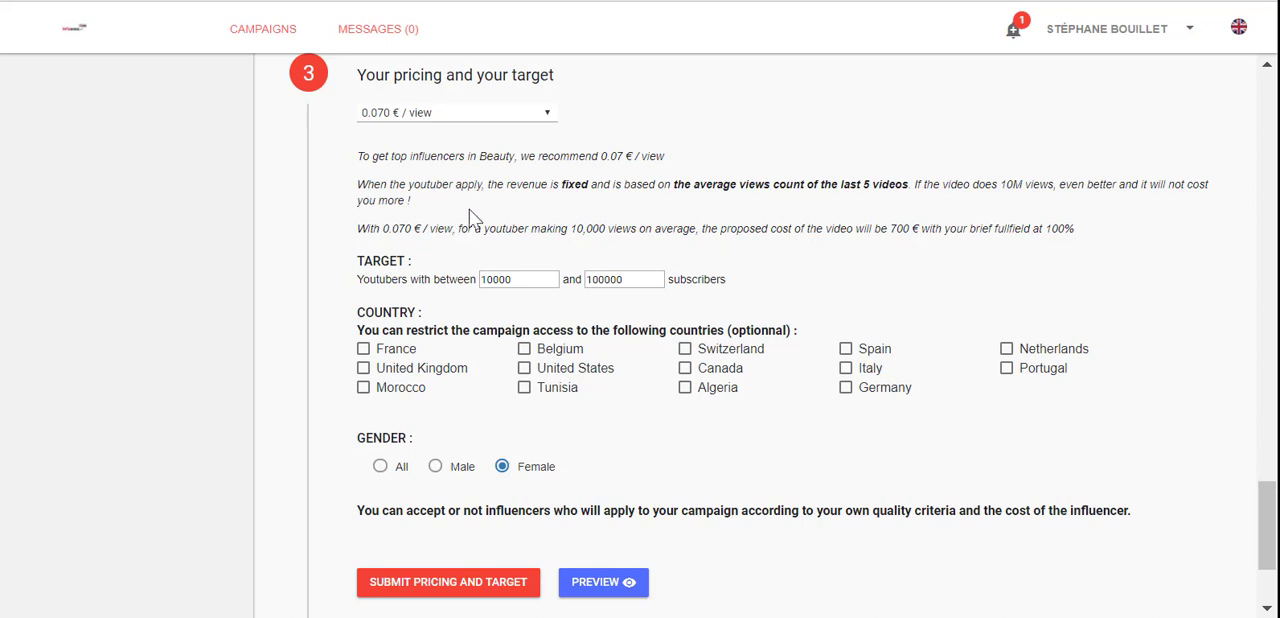
Step: Set the minimum number of subscribers to 0 and the price to 0.060 € / view
left_click_drag(523, 288, 350, 283)
type("0")
left_click(474, 118)
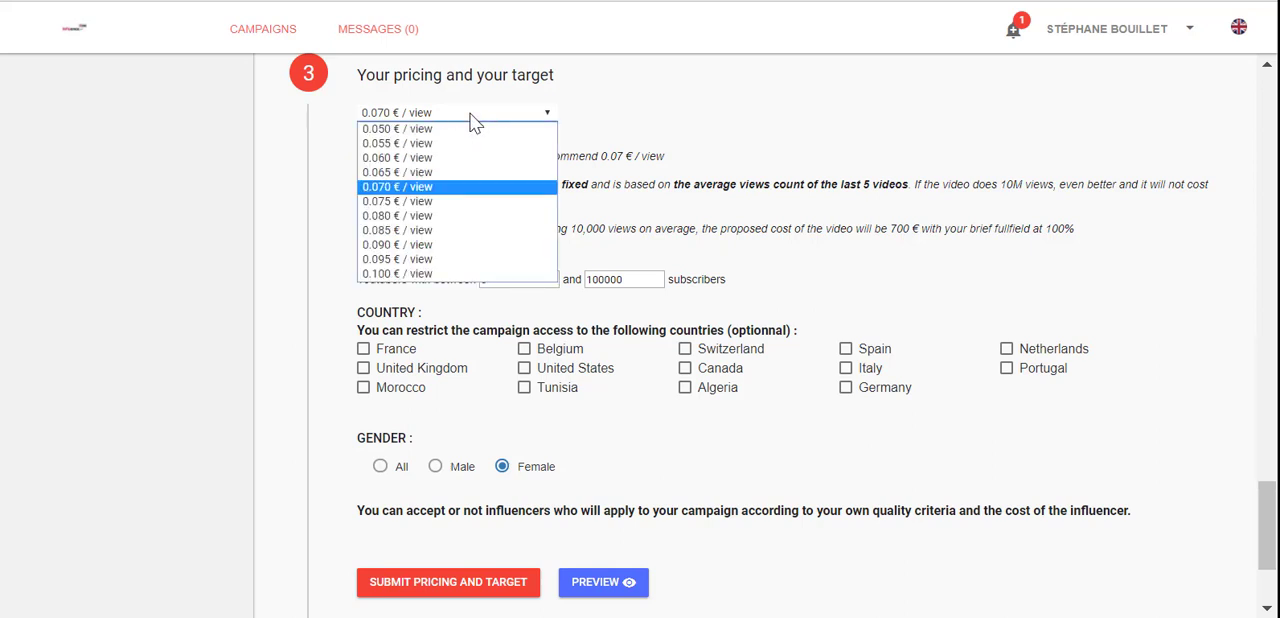
left_click(413, 160)
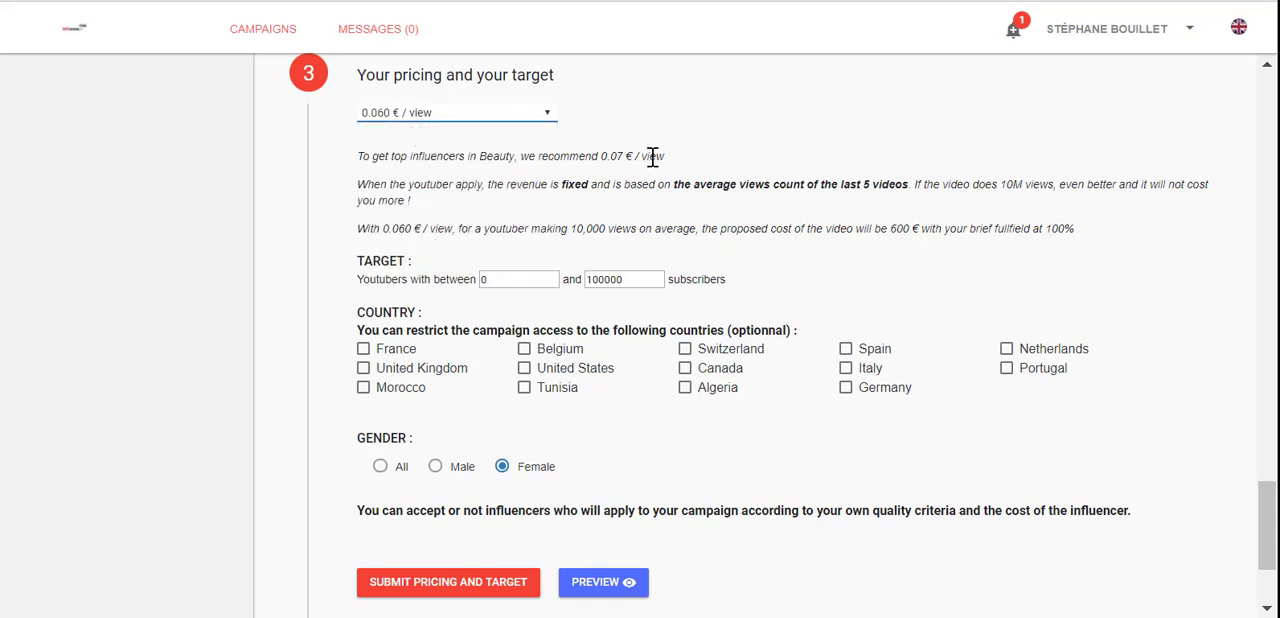
left_click_drag(651, 157, 489, 157)
left_click(511, 206)
left_click(363, 349)
left_click(525, 350)
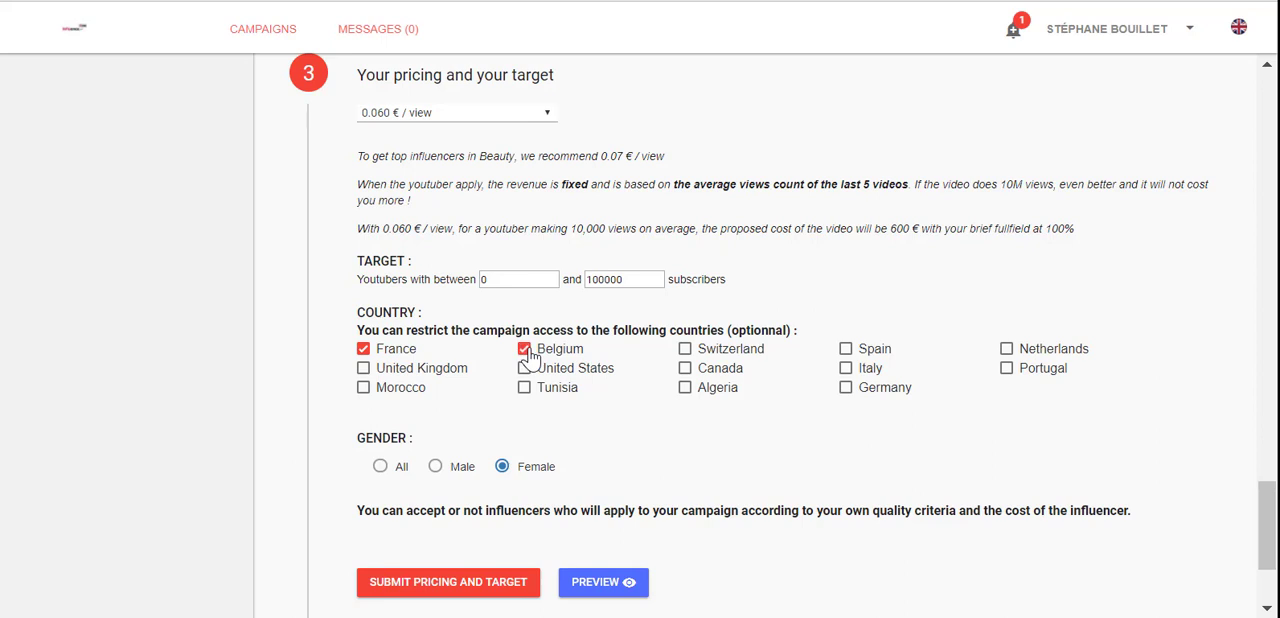
left_click(525, 350)
left_click(363, 349)
Step: Submit the pricing and target, and preview how the campaign description appears to influencers
scroll(450, 487, "down", 2)
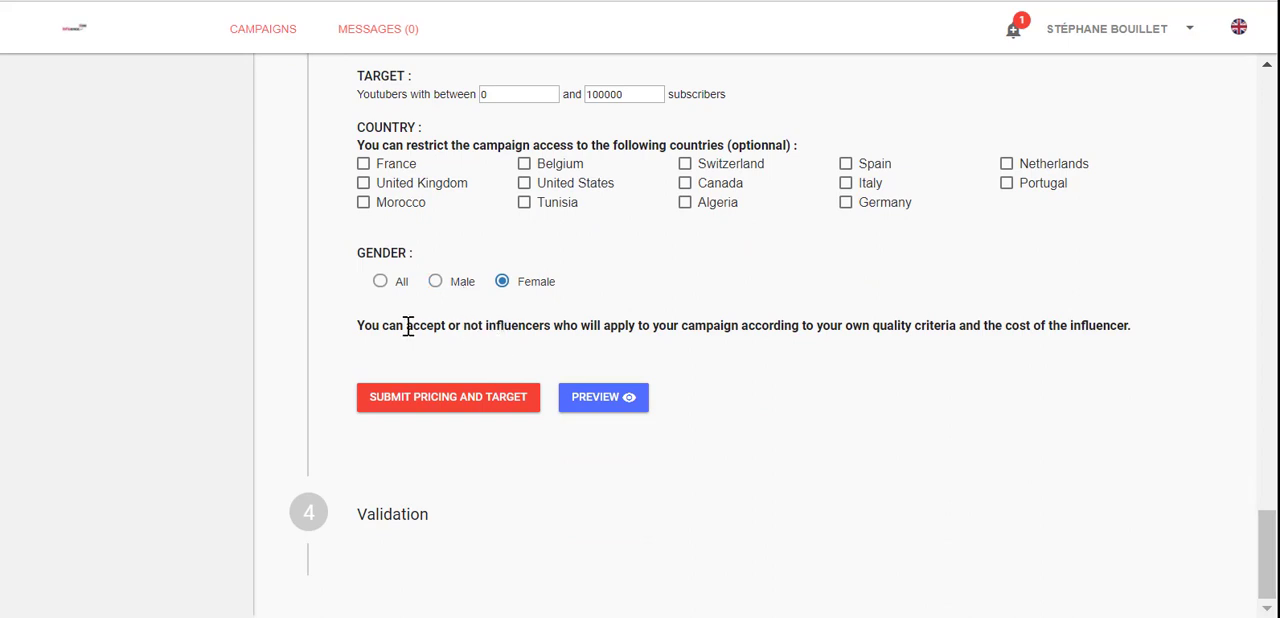
left_click(414, 402)
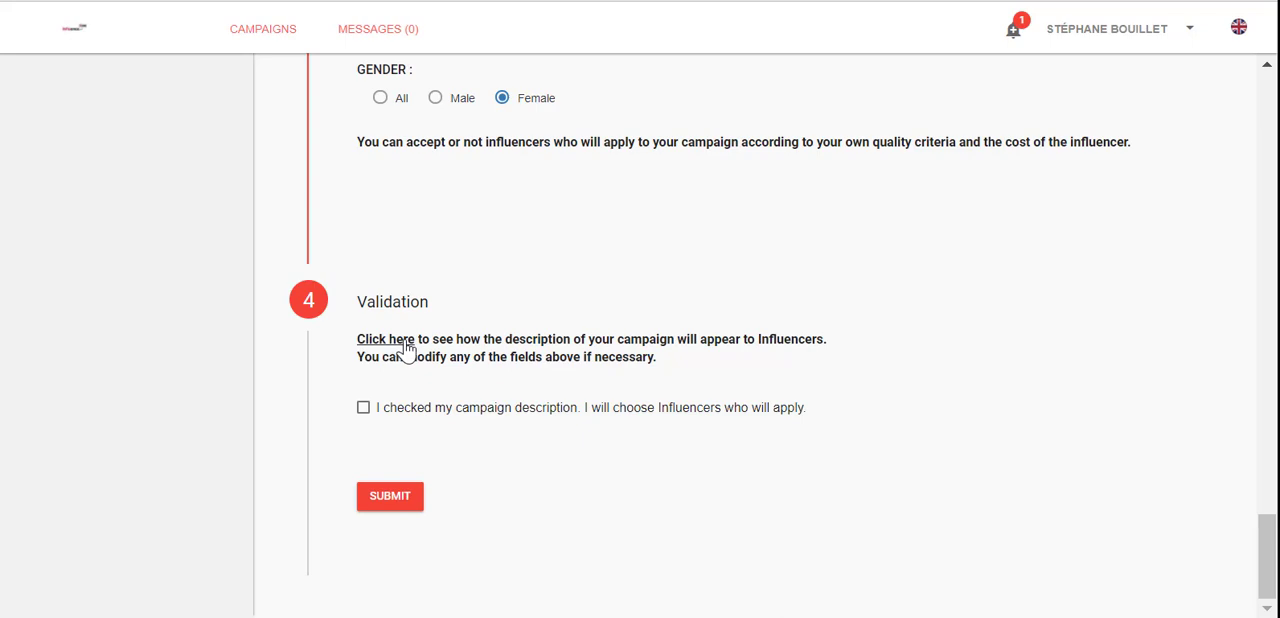
left_click(491, 400)
scroll(557, 386, "down", 5)
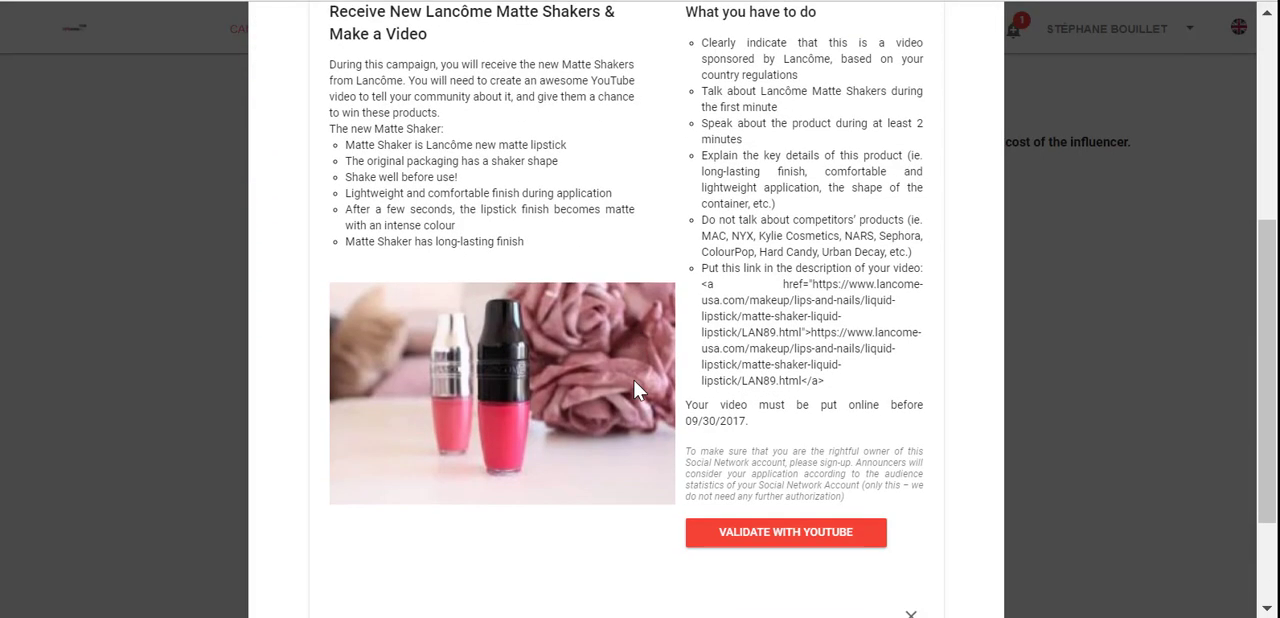
scroll(632, 385, "up", 5)
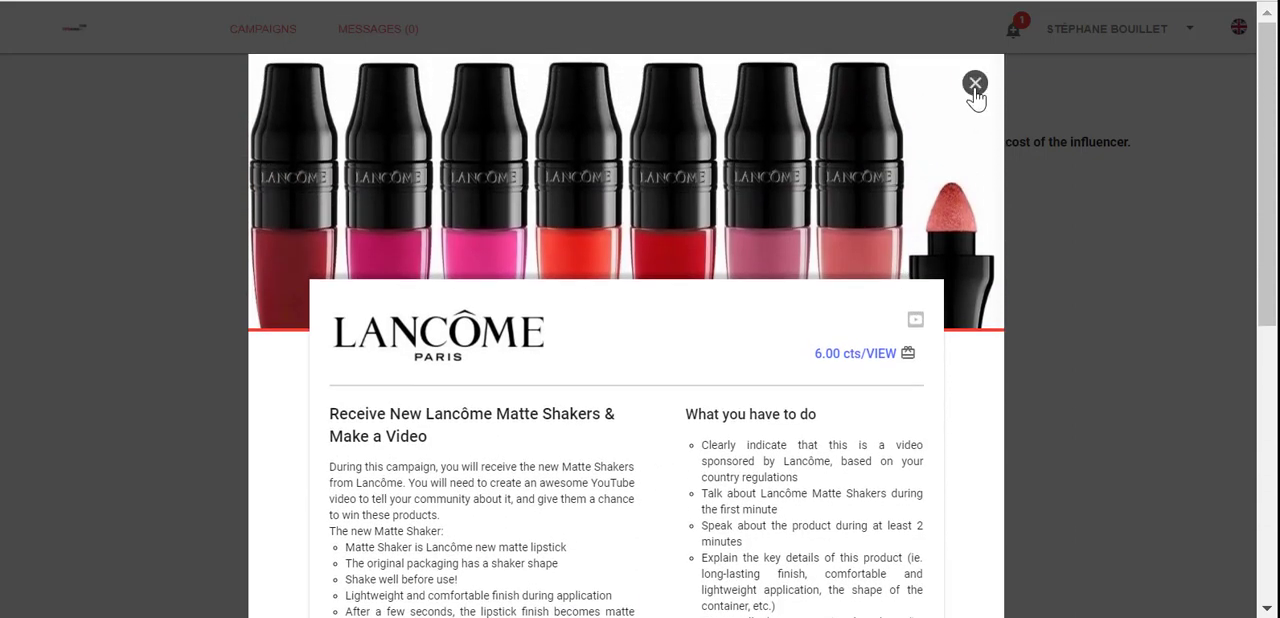
left_click(975, 83)
Step: Confirm that the campaign description has been checked and submit the campaign
left_click(363, 407)
left_click(388, 490)
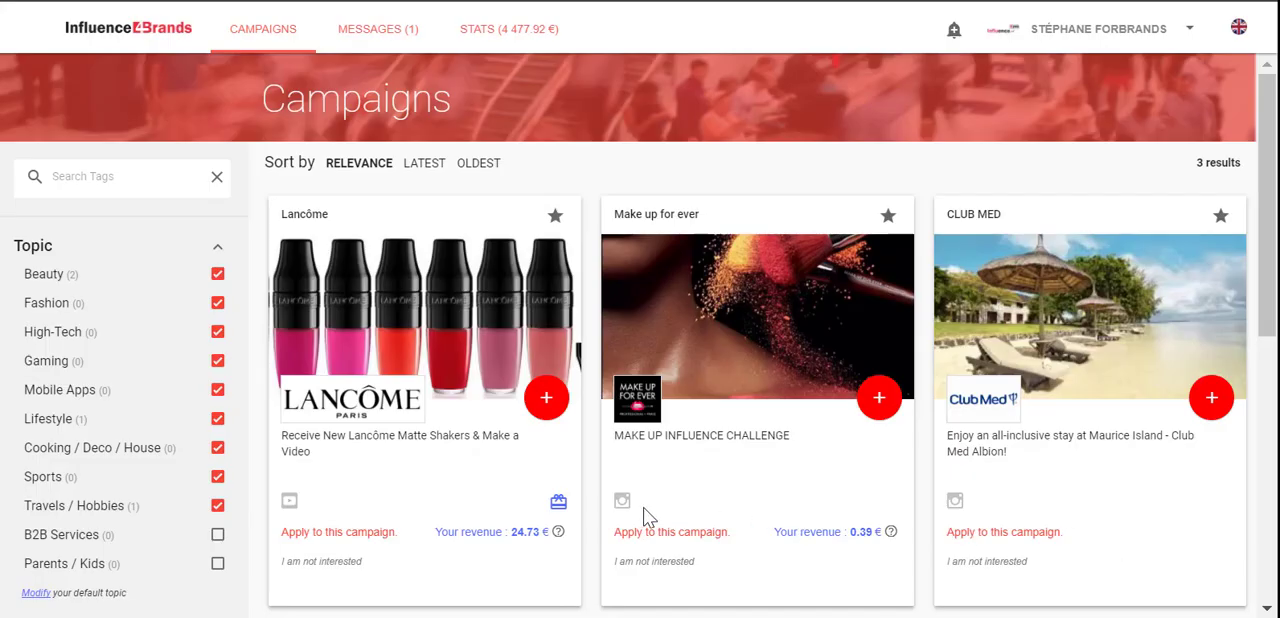
Step: Open the Lancôme Matte Shakers campaign from the influencer's campaign list and read its description and instructions
scroll(428, 540, "down", 1)
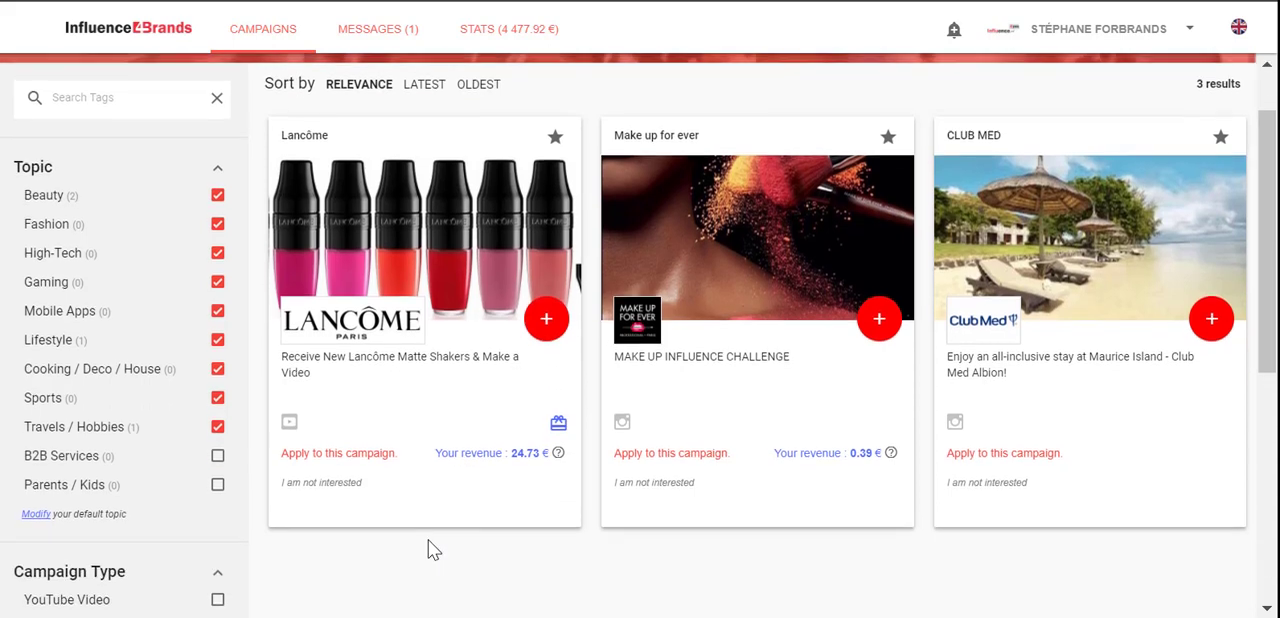
scroll(430, 540, "up", 1)
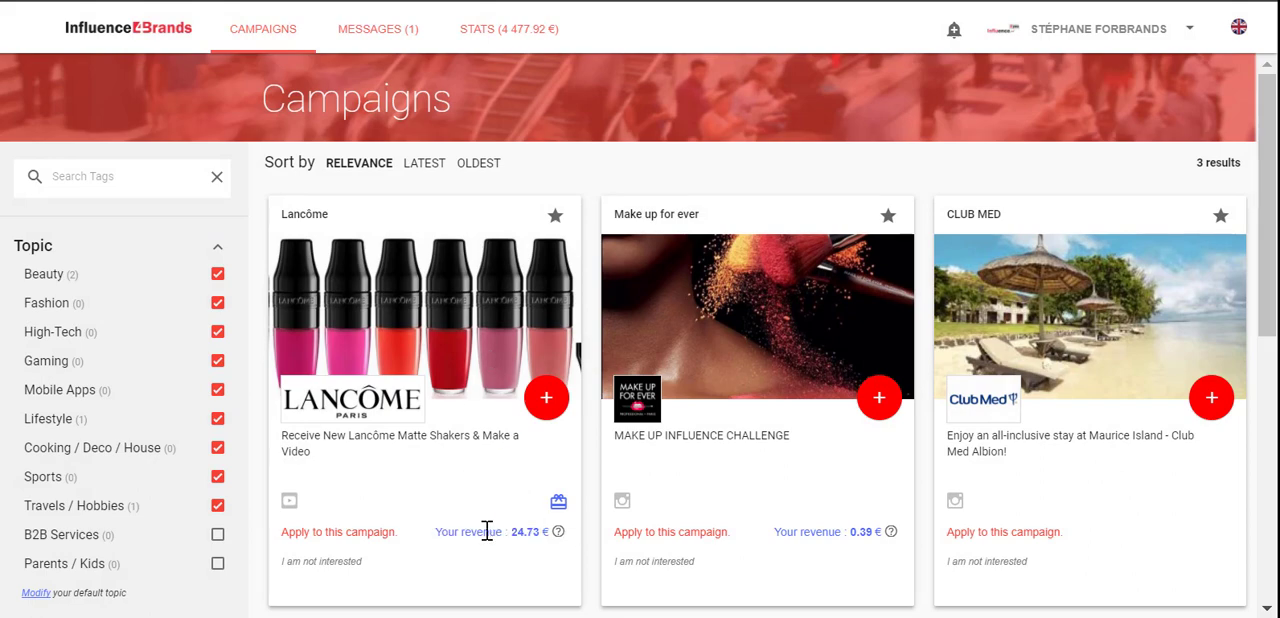
left_click(546, 397)
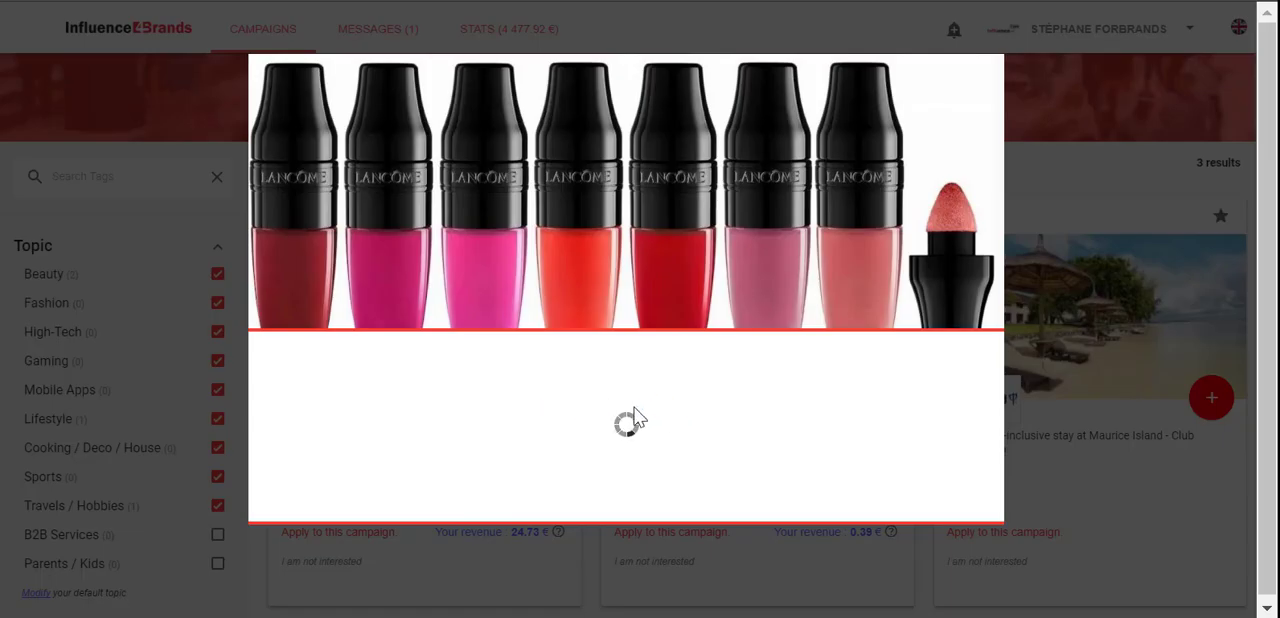
scroll(740, 418, "down", 3)
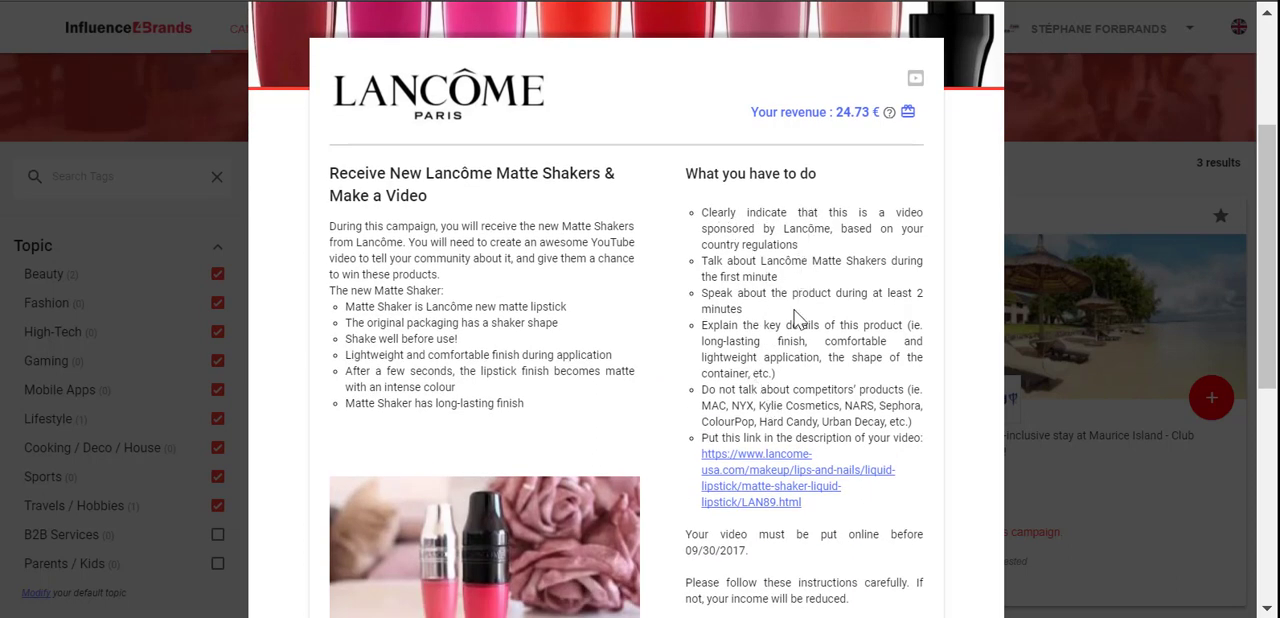
scroll(785, 365, "down", 2)
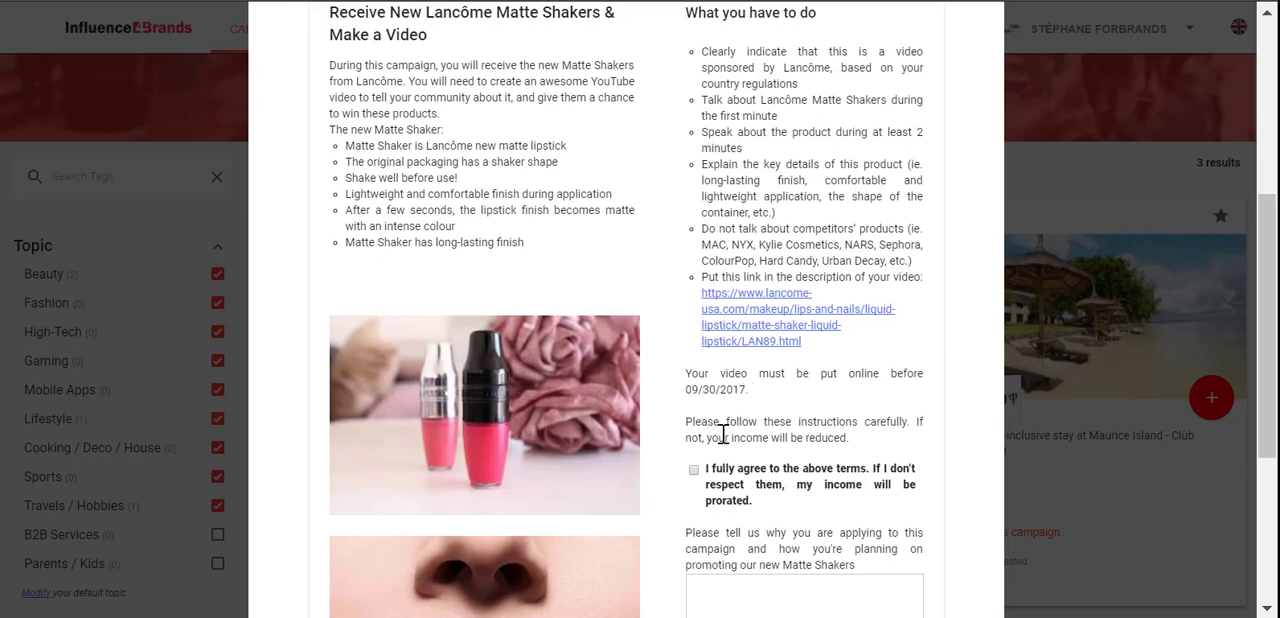
Step: Apply to the Lancôme campaign by agreeing to its terms, answering "I love your brand ...." and confirming the delivery address
left_click(694, 470)
scroll(810, 441, "down", 3)
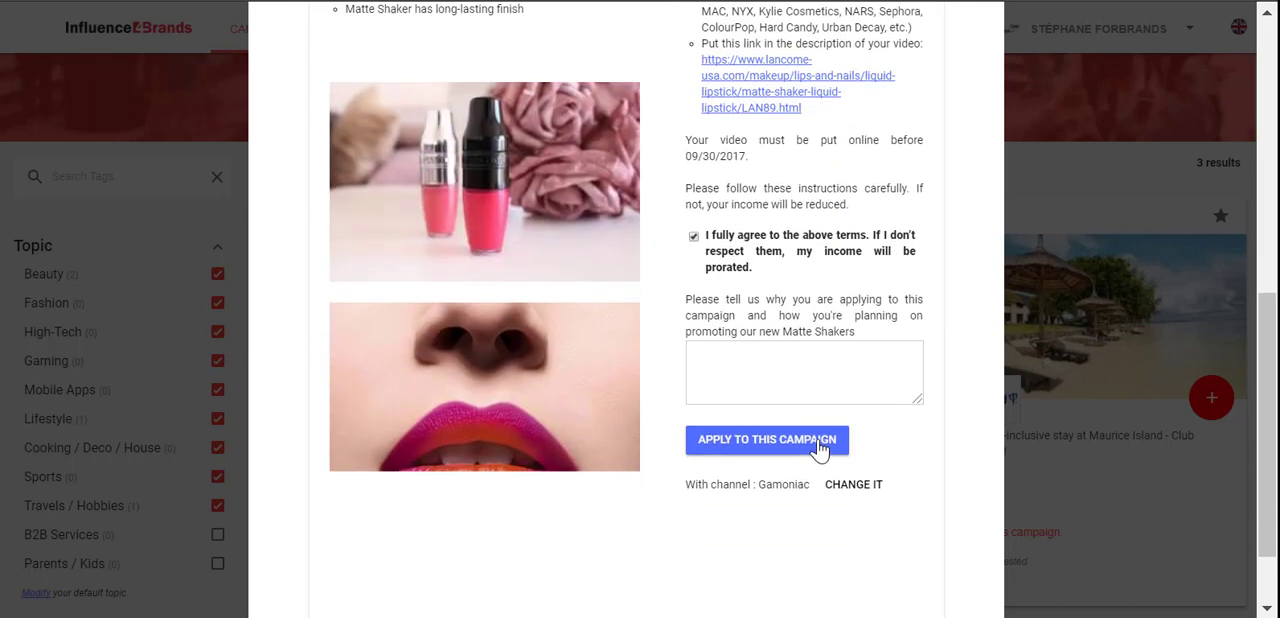
left_click(768, 358)
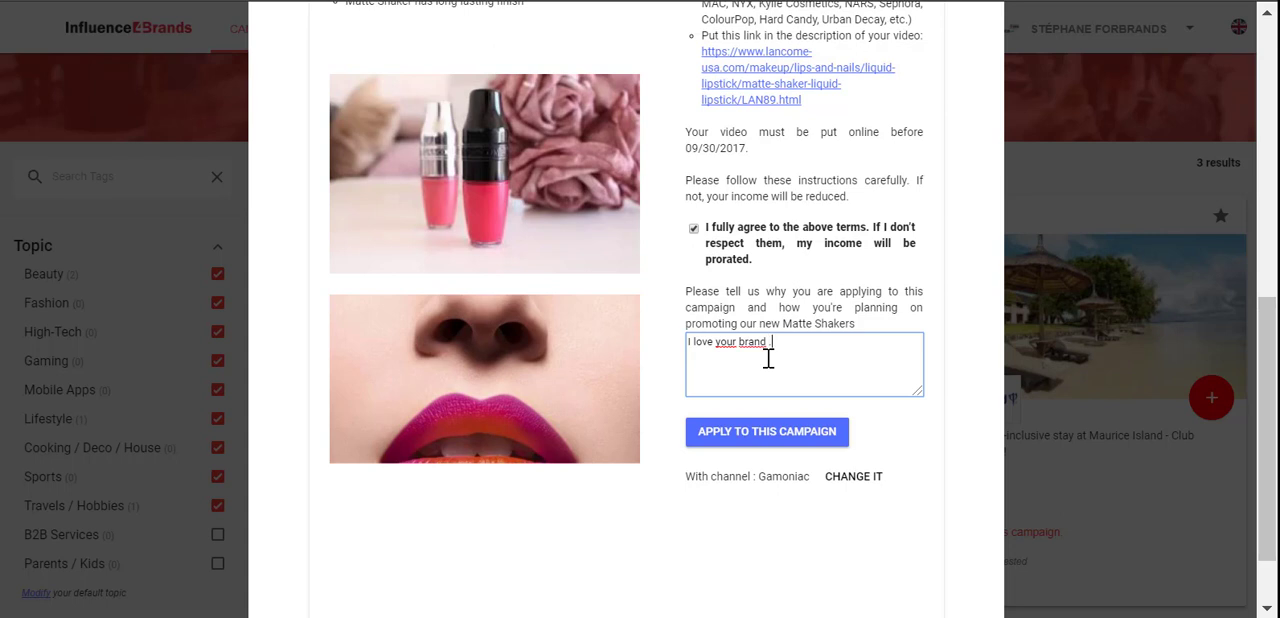
left_click(767, 432)
scroll(728, 394, "down", 2)
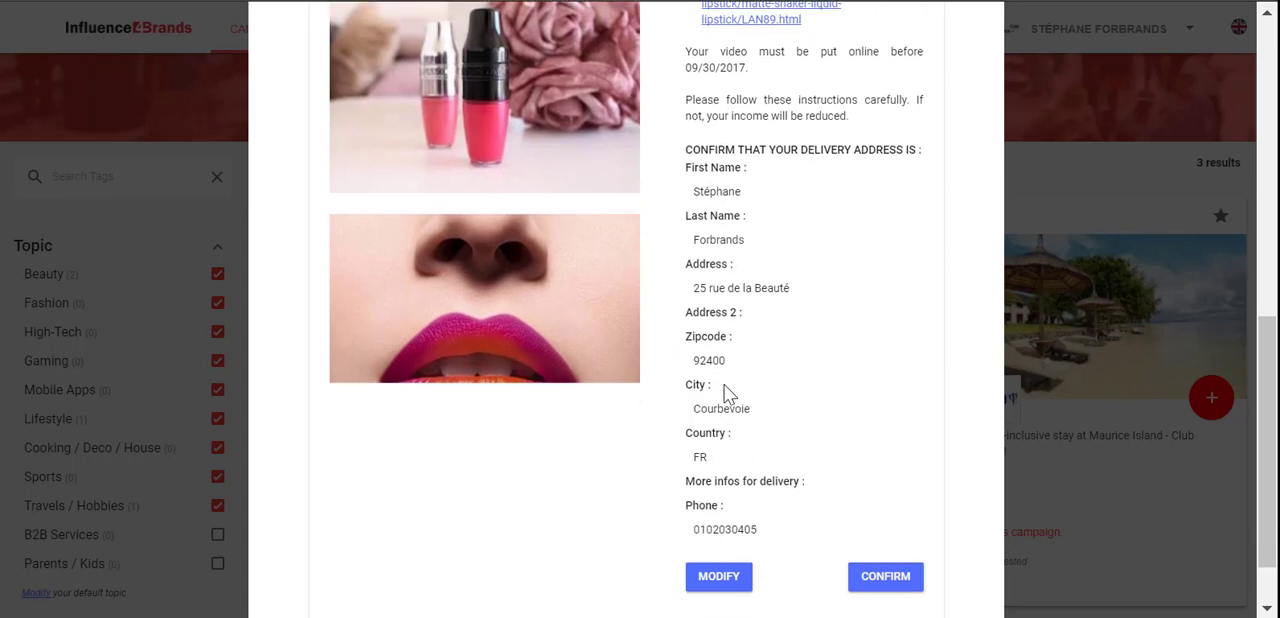
scroll(728, 394, "down", 2)
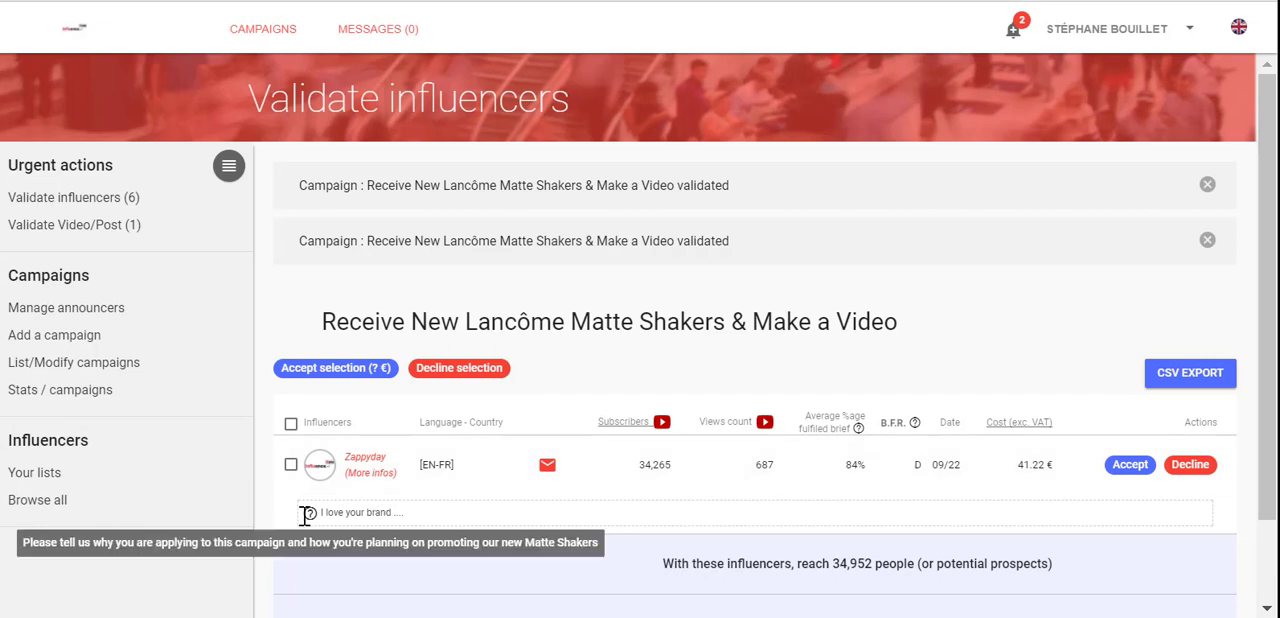
Step: Examine the applying influencer's videos, fulfilled brief percentage and B.F.R. rating, and view the influencer message form without sending anything
left_click(386, 478)
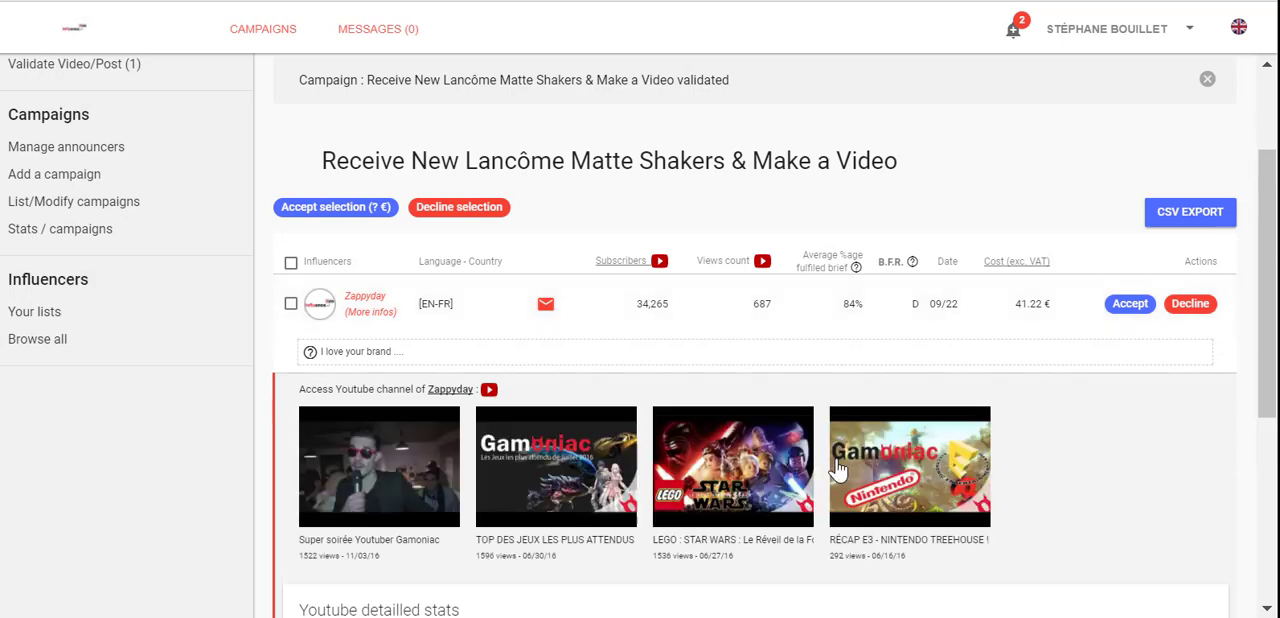
scroll(768, 460, "down", 3)
scroll(986, 457, "up", 5)
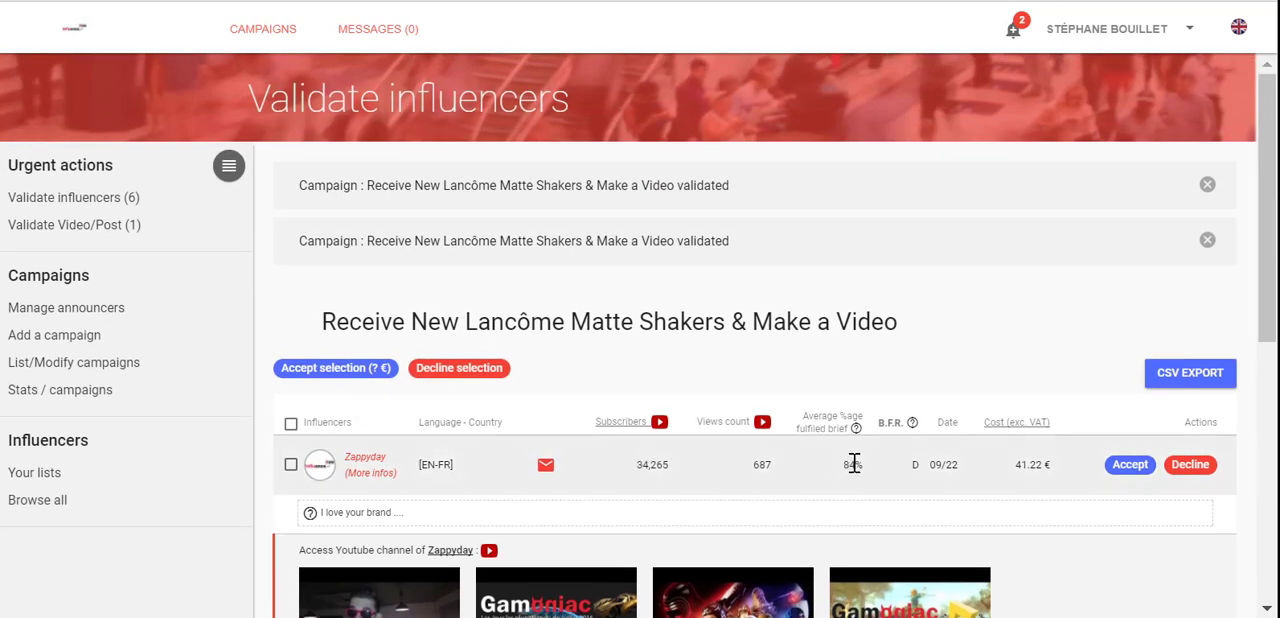
left_click_drag(854, 464, 918, 469)
left_click(918, 464)
left_click(546, 465)
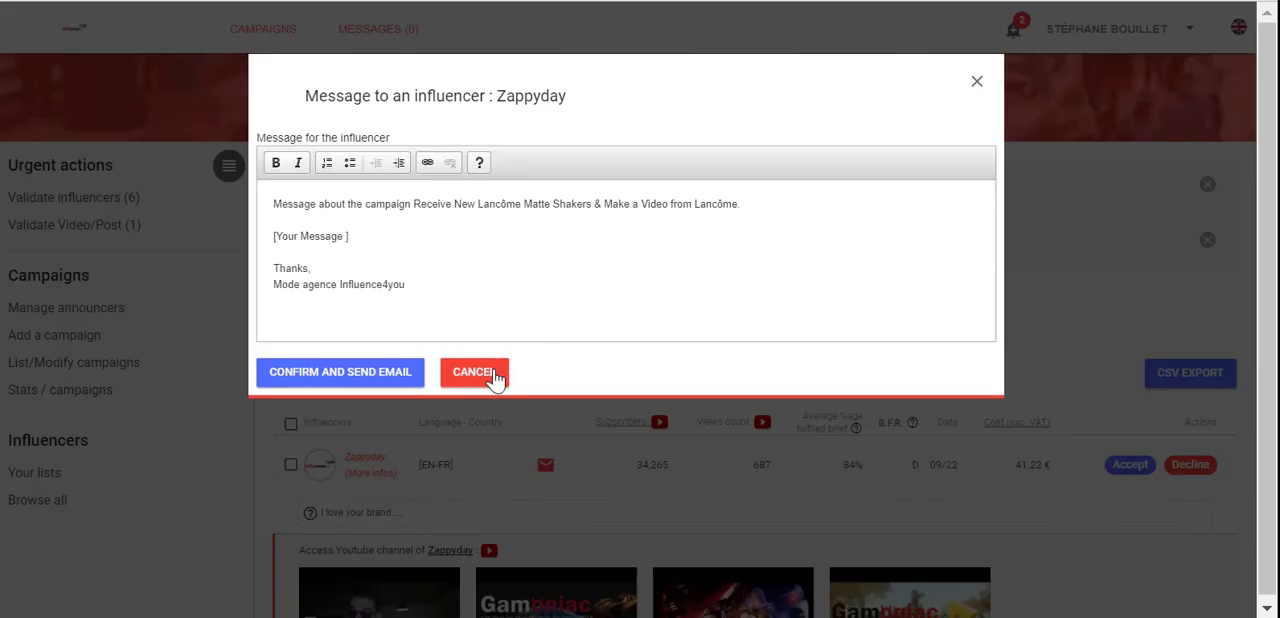
left_click(474, 372)
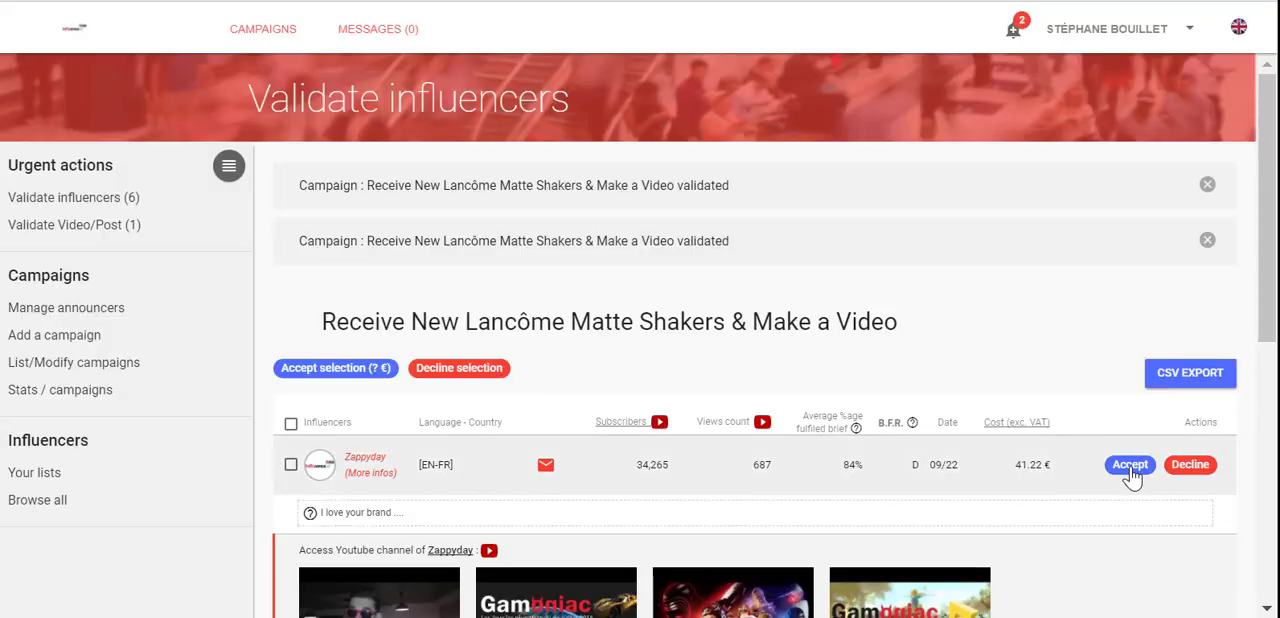
Step: Accept the influencer who applied to the Lancôme campaign, reading through the acceptance message before confirming and sending the email
left_click(1130, 465)
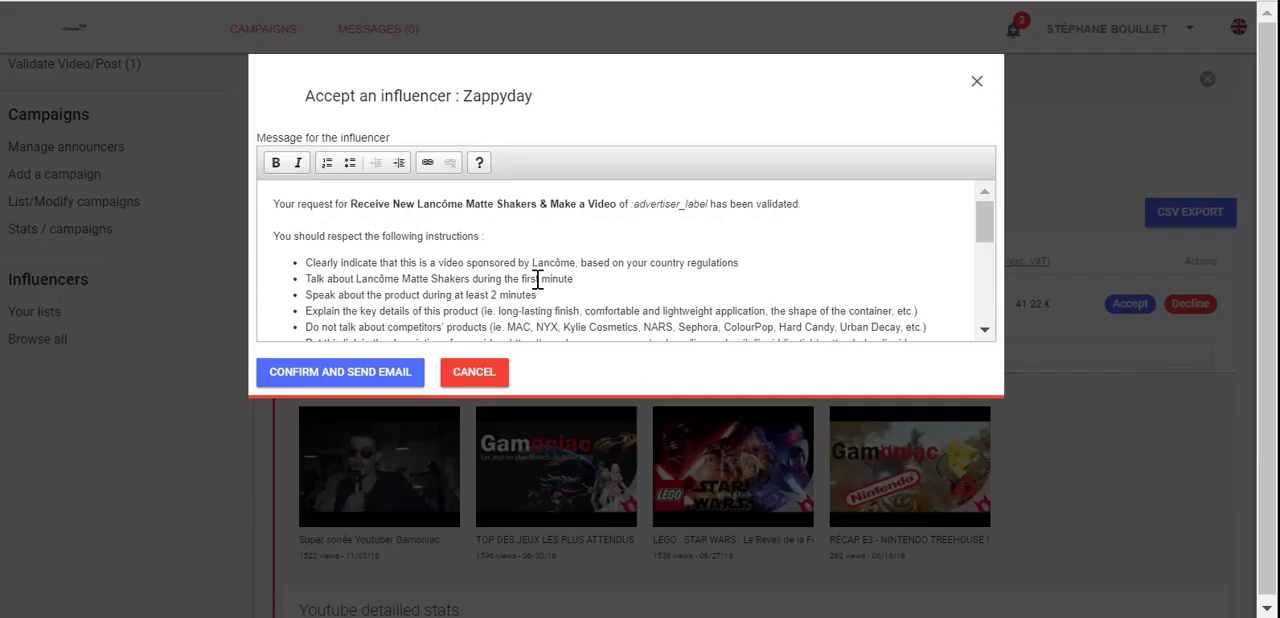
scroll(519, 262, "down", 10)
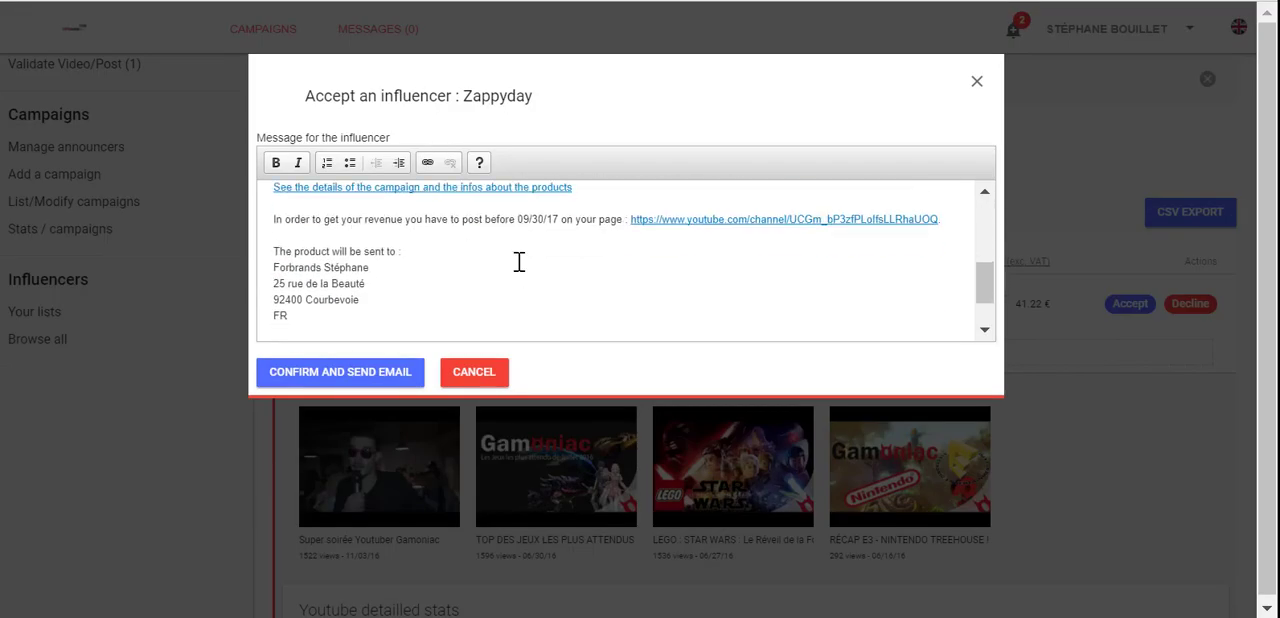
scroll(519, 262, "up", 10)
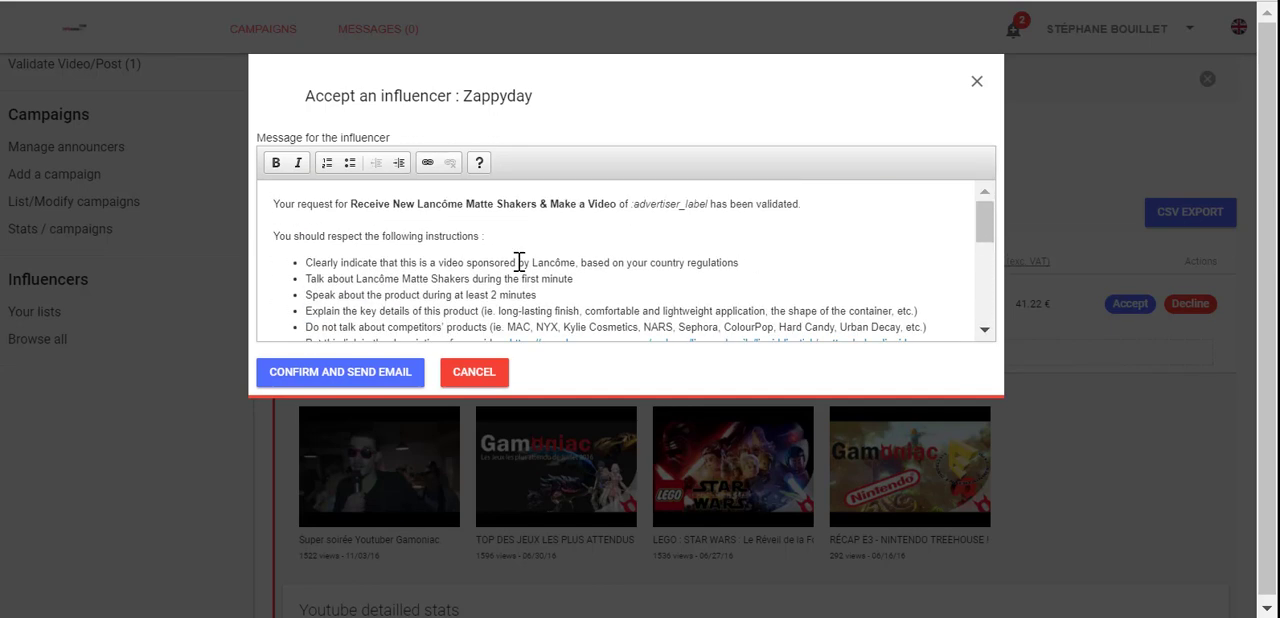
left_click(372, 378)
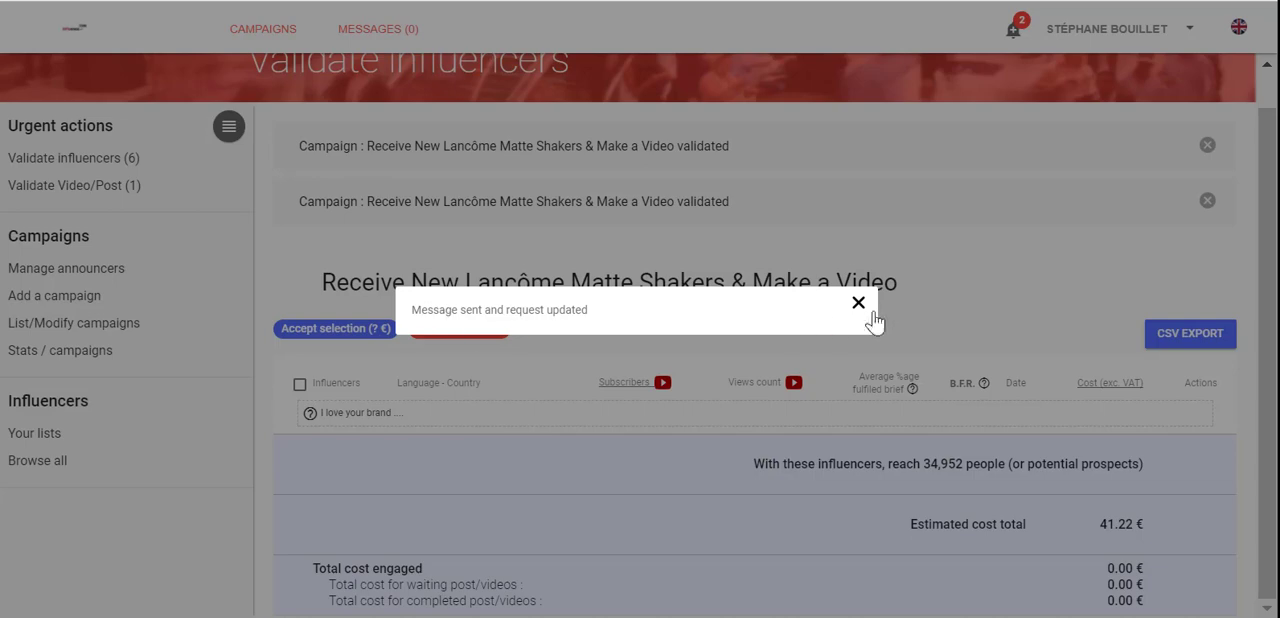
left_click(860, 305)
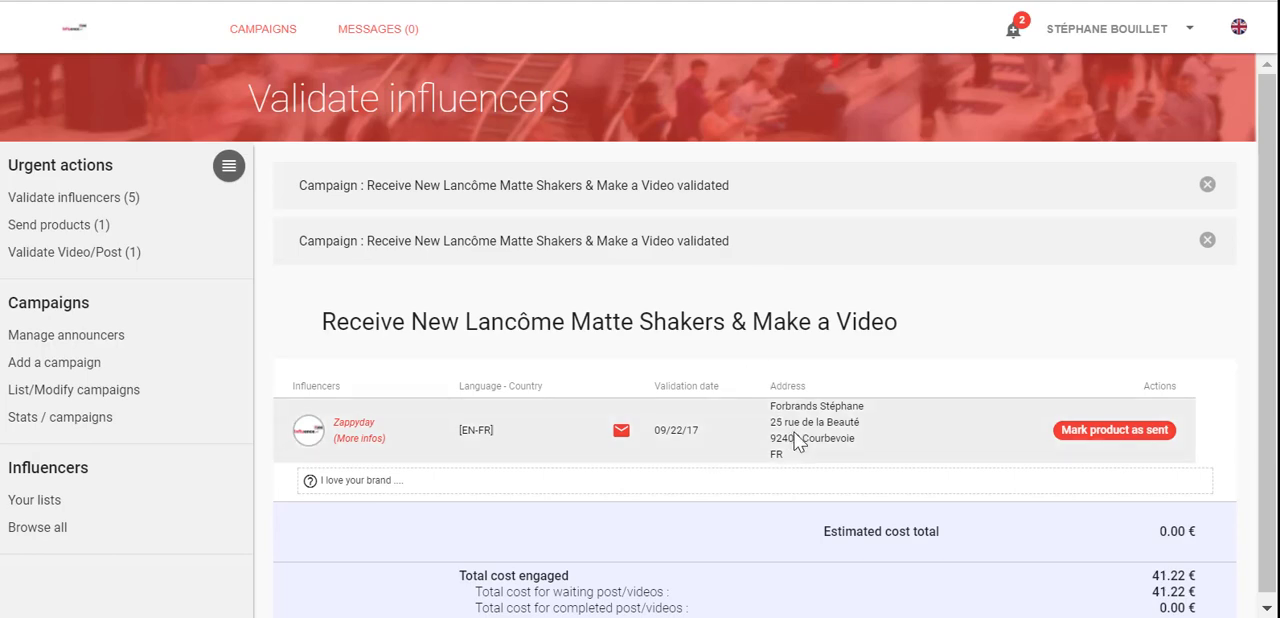
Step: Mark the accepted influencer's product as sent with tracking number 1k12131 and send the shipping email
left_click(1110, 432)
left_click(354, 170)
type("1k12131")
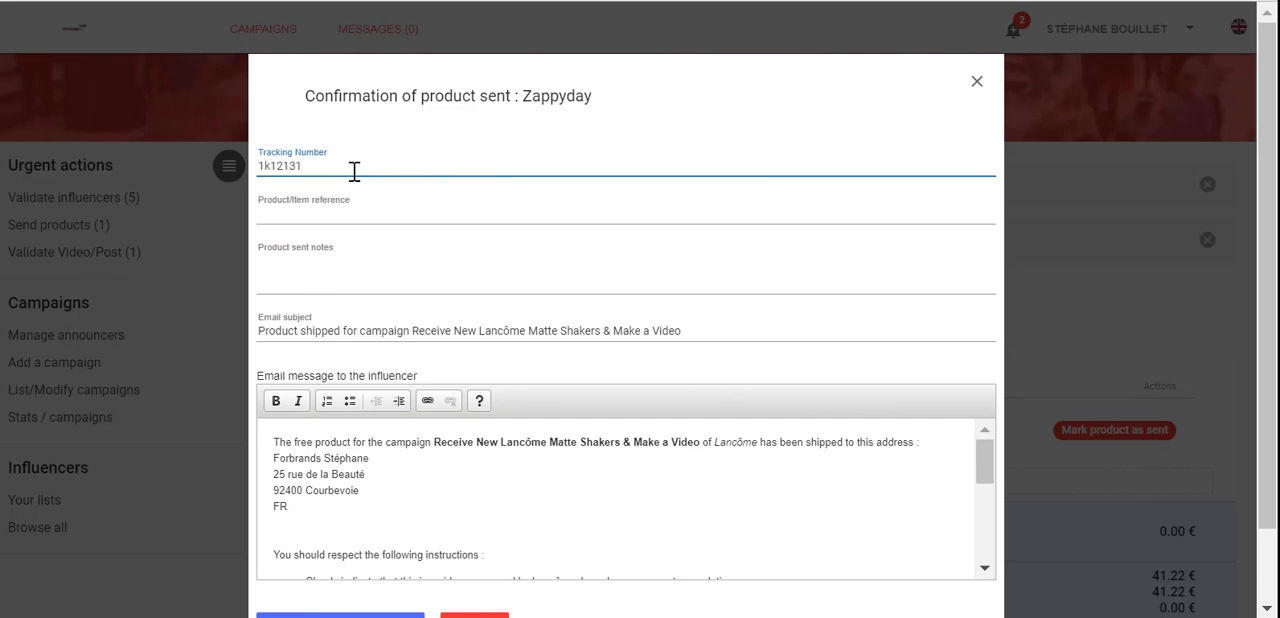
scroll(417, 295, "down", 2)
scroll(417, 423, "down", 5)
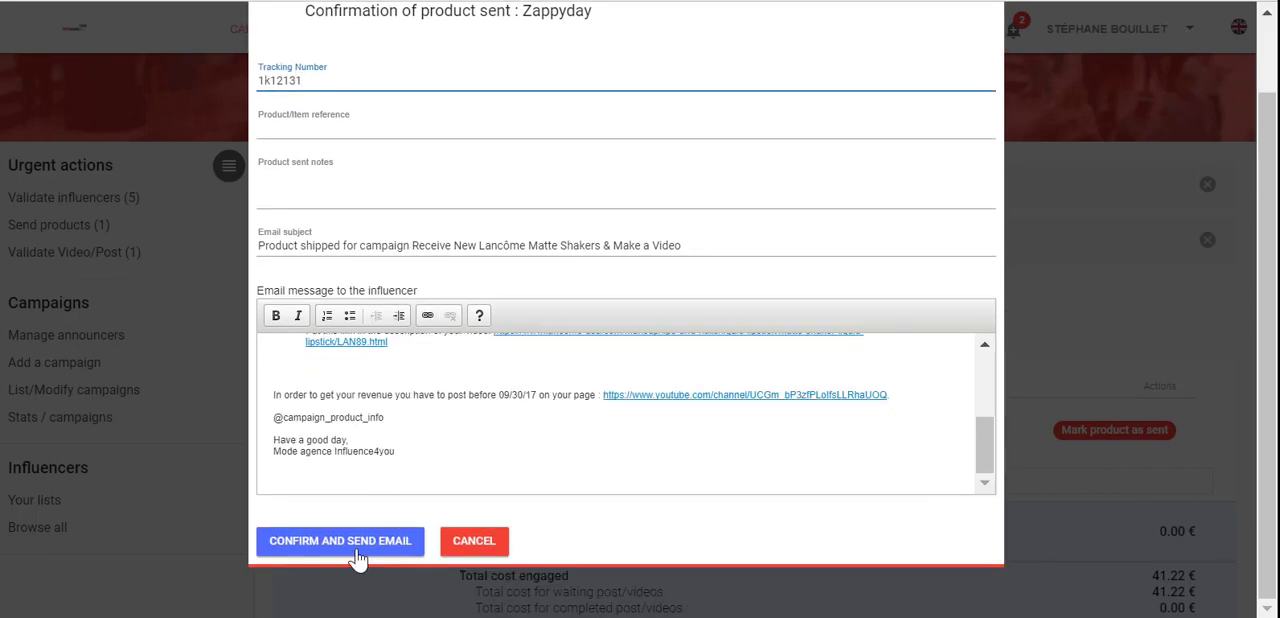
left_click(358, 558)
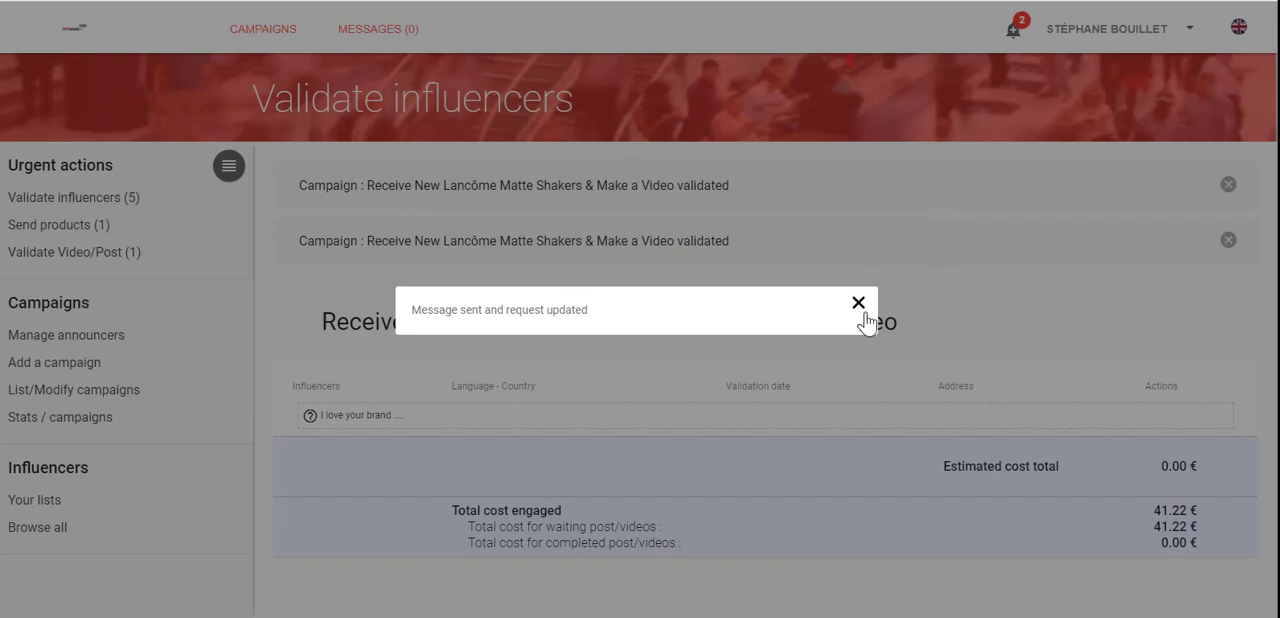
left_click(858, 303)
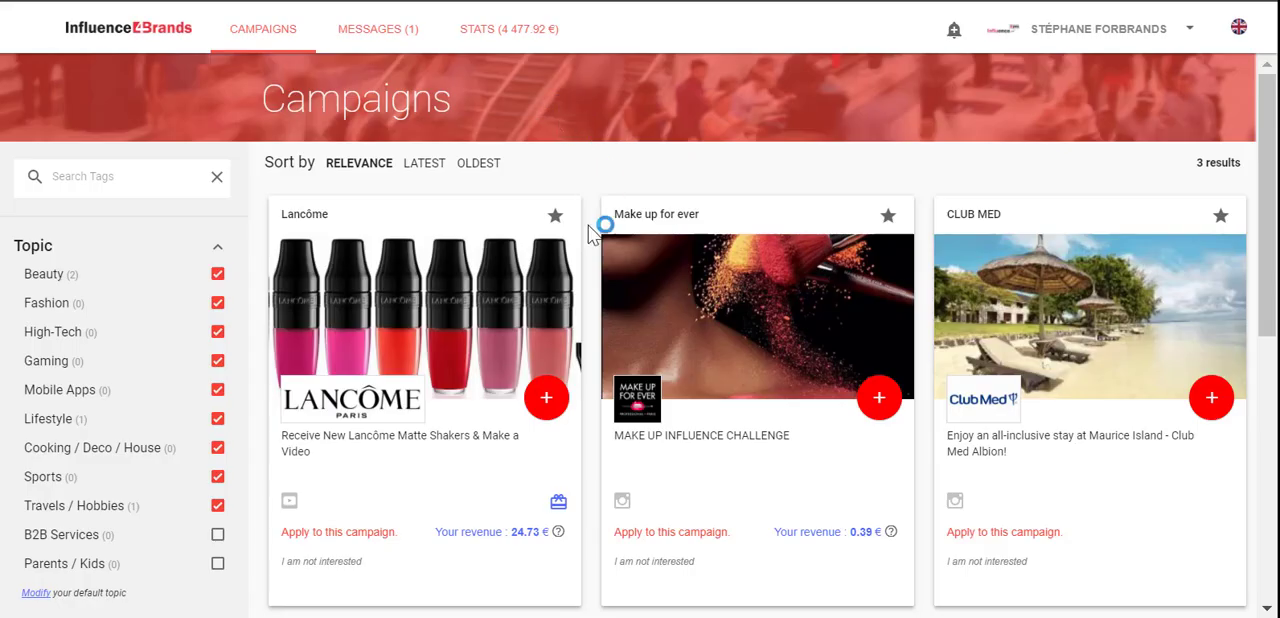
left_click(546, 398)
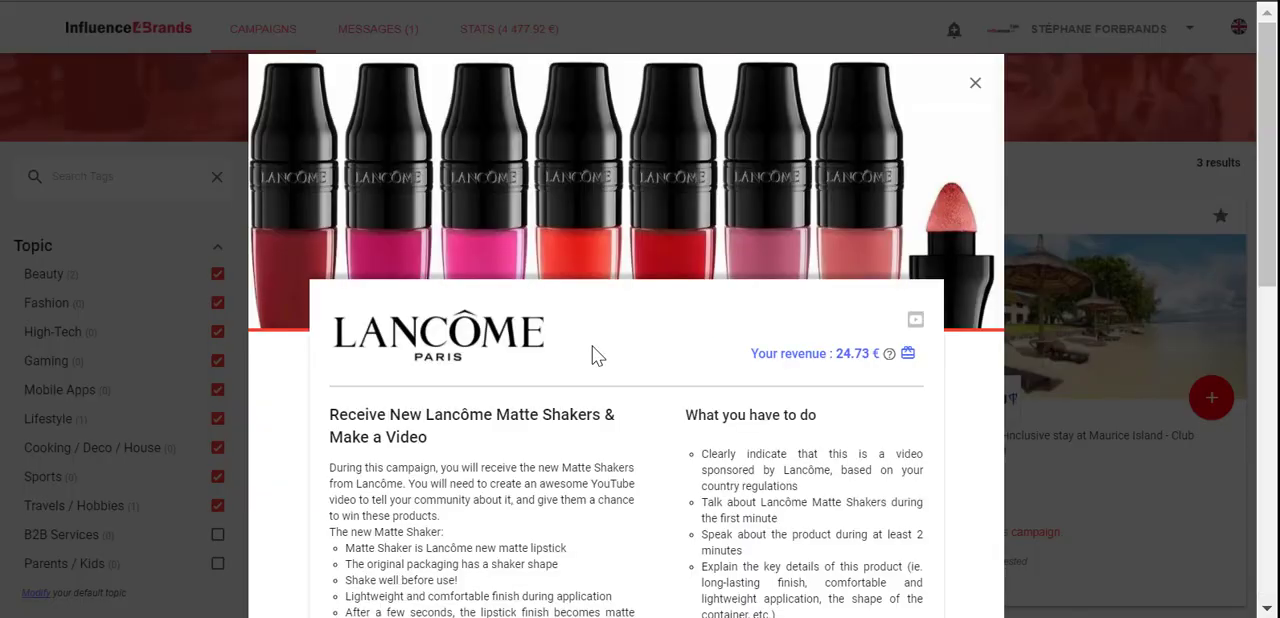
scroll(592, 352, "down", 3)
scroll(595, 355, "down", 1)
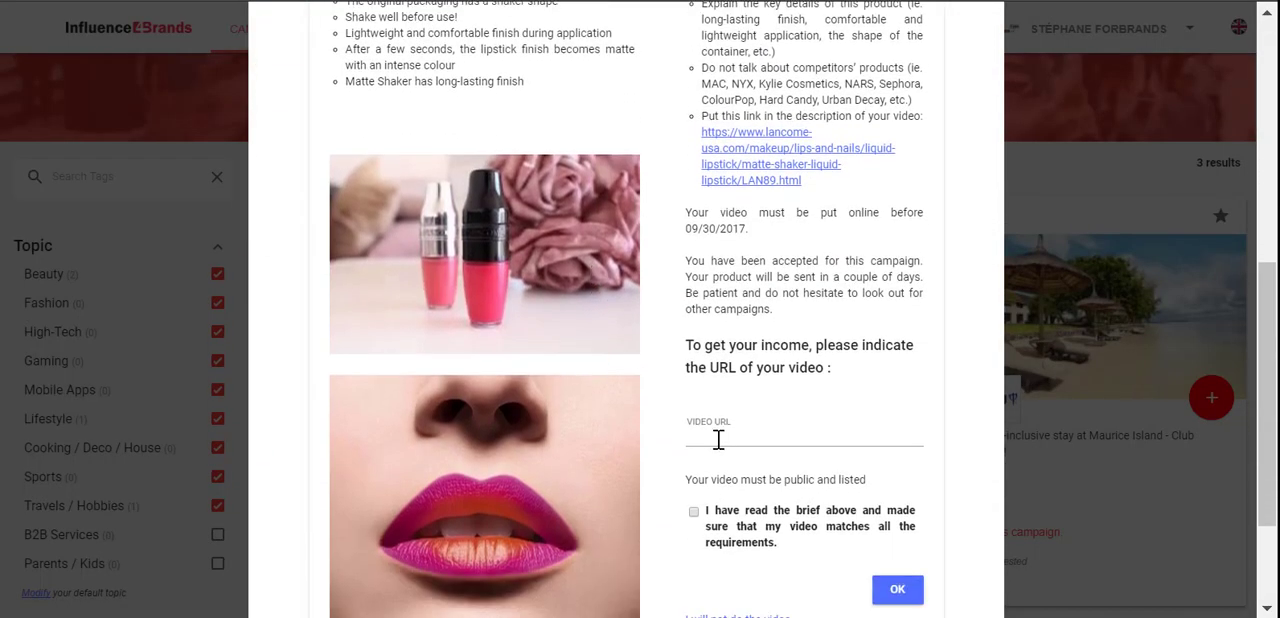
left_click(717, 437)
type("https://www.youtube.com/watch?v=D1OGc4RC")
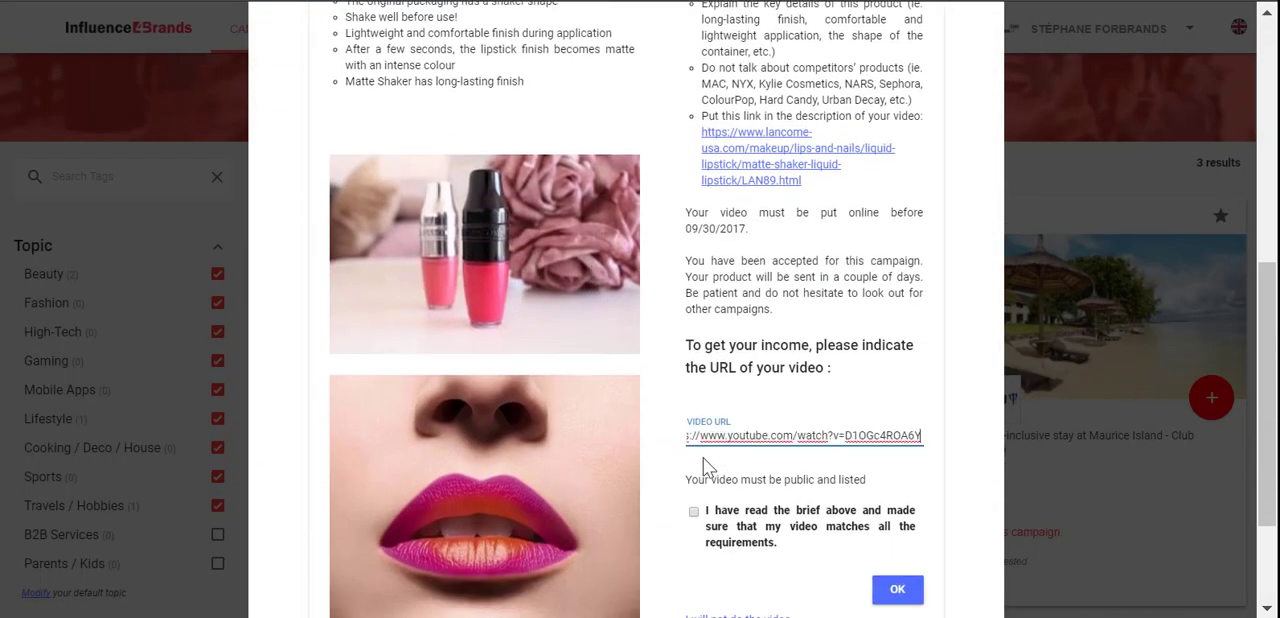
left_click(705, 518)
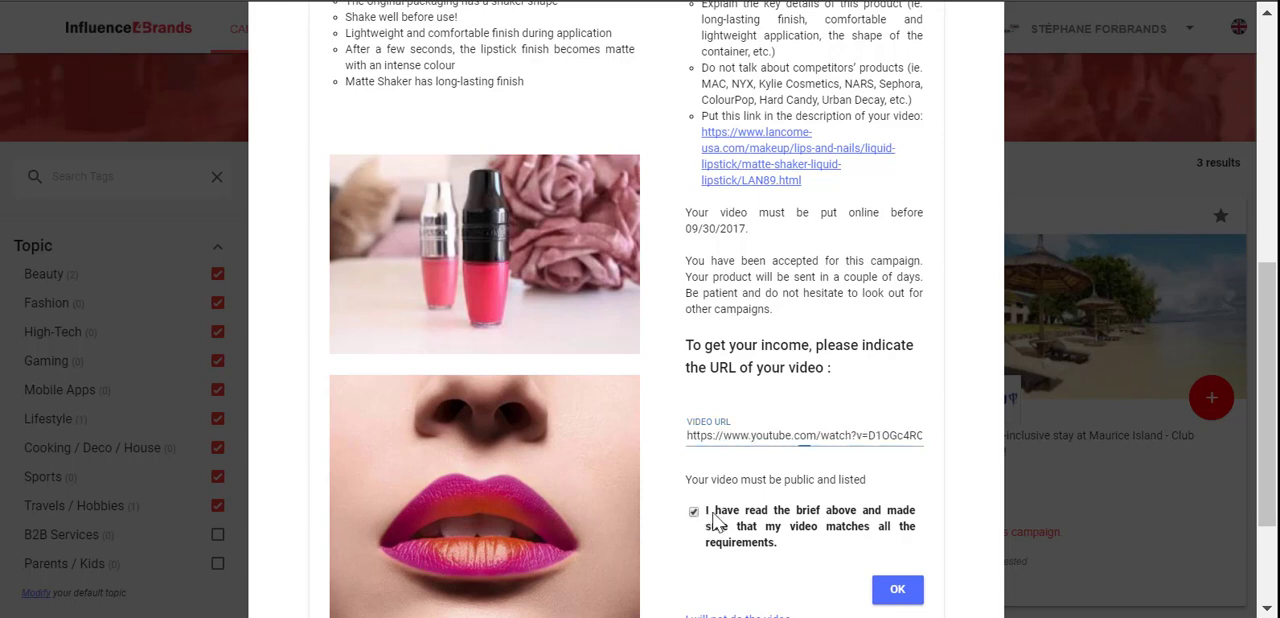
left_click(895, 592)
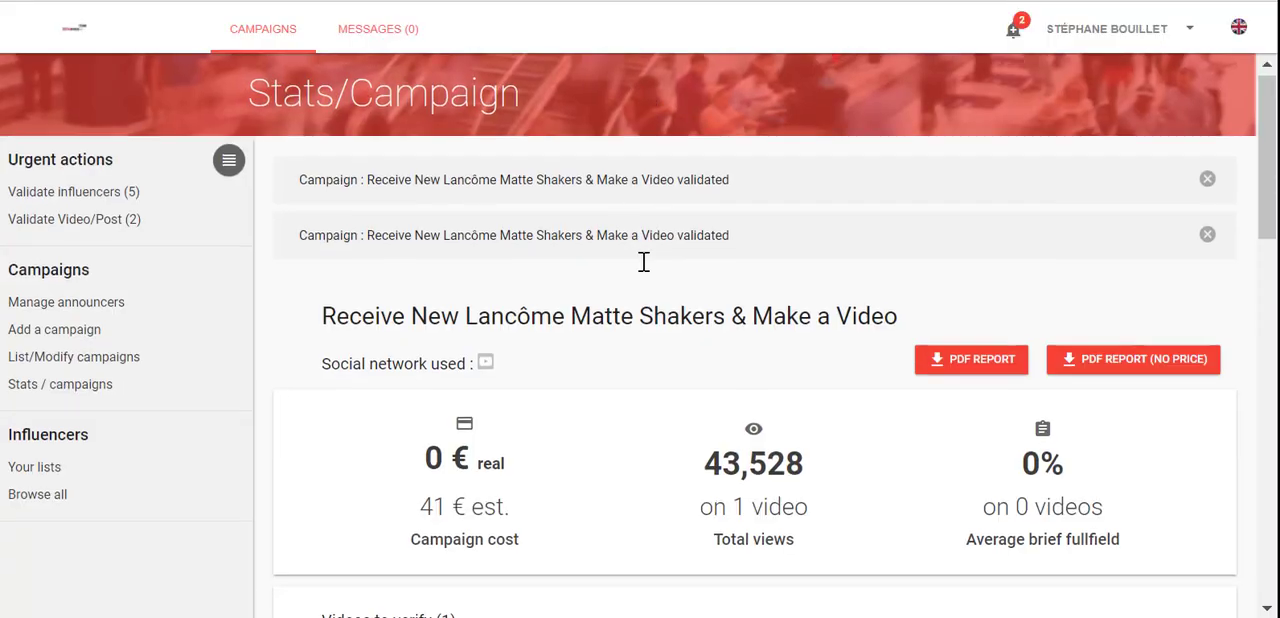
Step: As the advertiser, start validating the submitted video, mark the competitors' products key-point as not fulfilled and set brief fulfillment to 80%
scroll(643, 263, "down", 3)
scroll(644, 261, "down", 3)
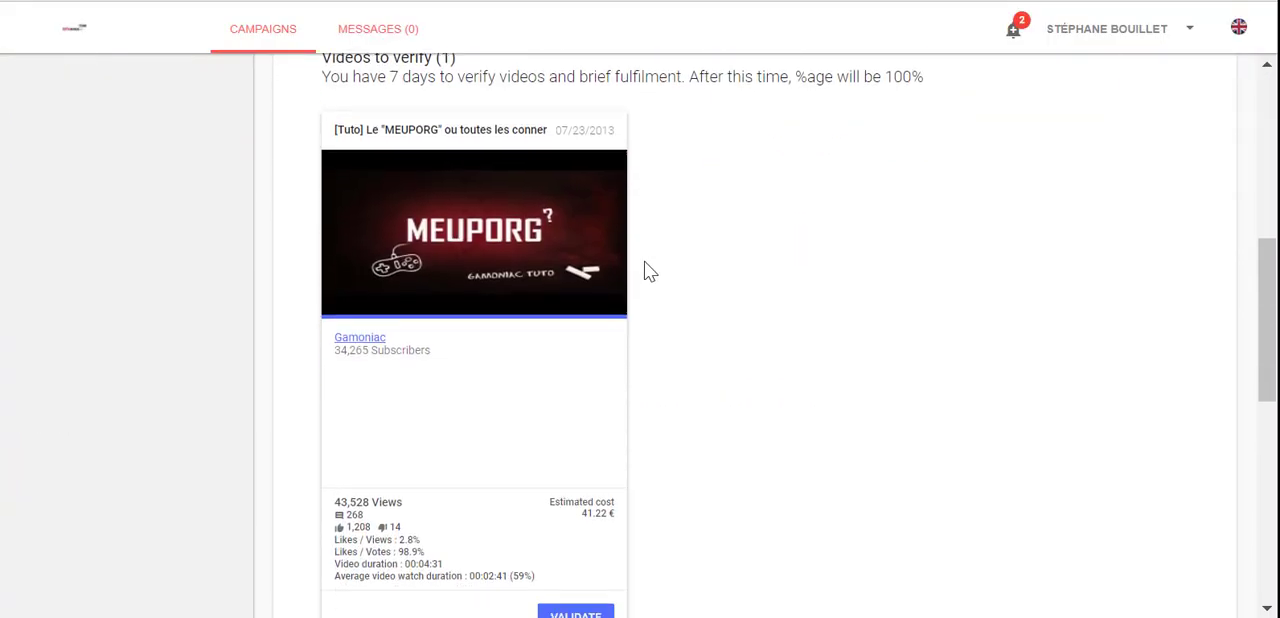
scroll(646, 268, "down", 2)
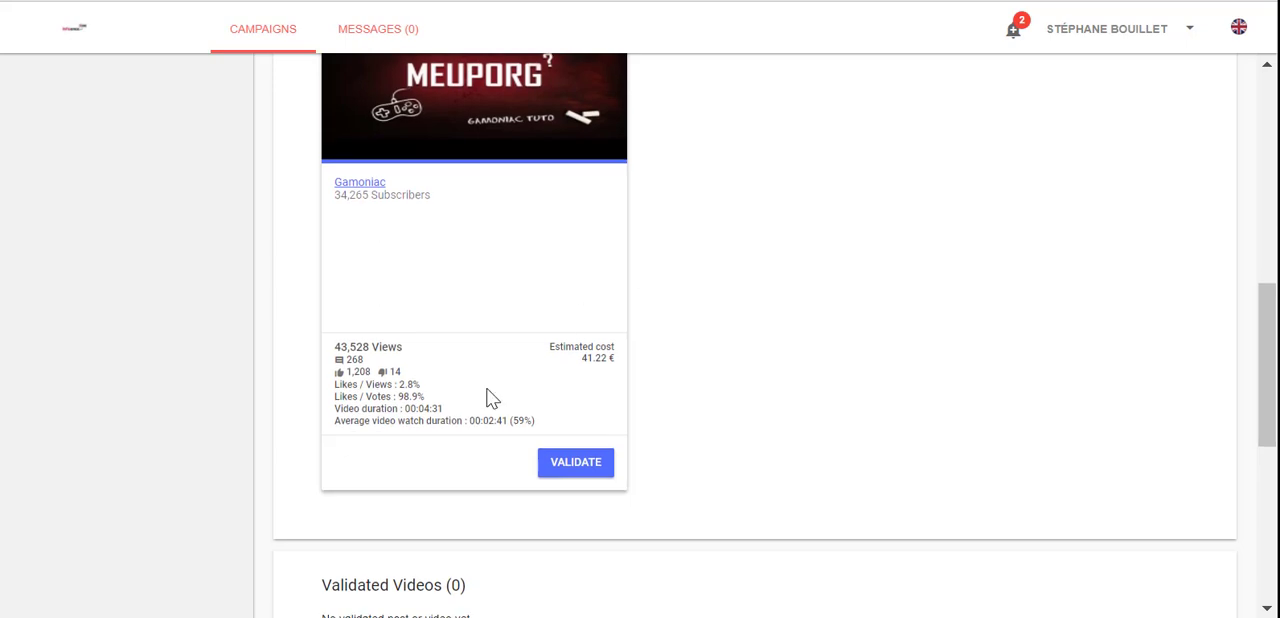
left_click(568, 468)
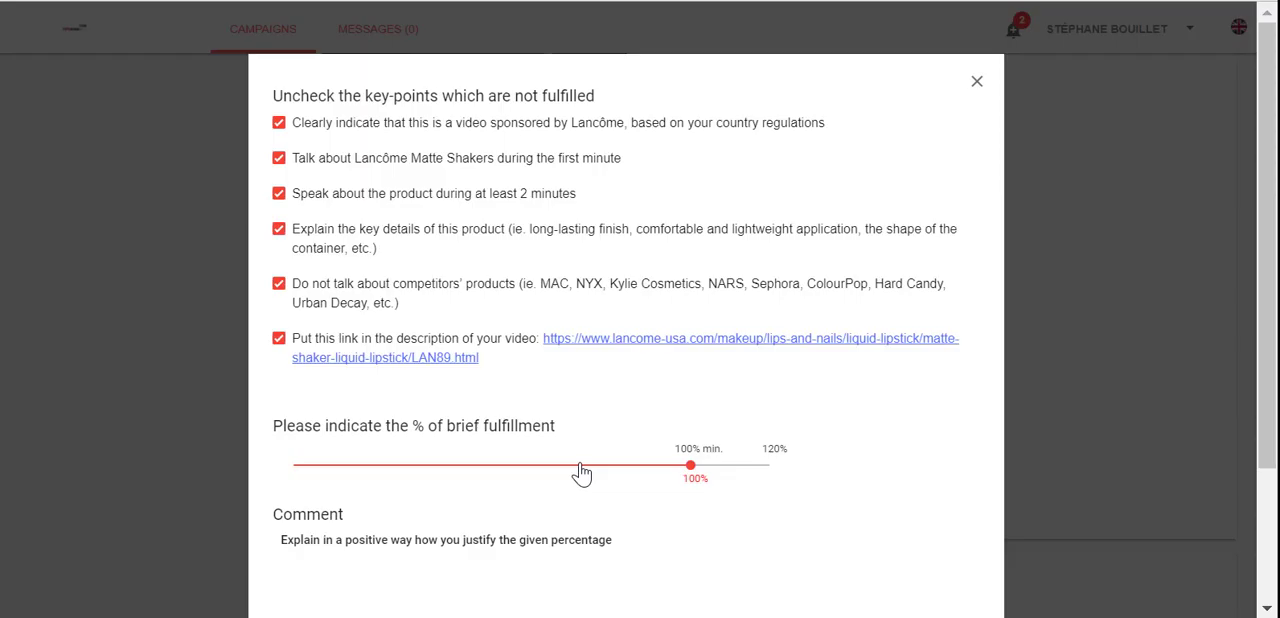
left_click(279, 286)
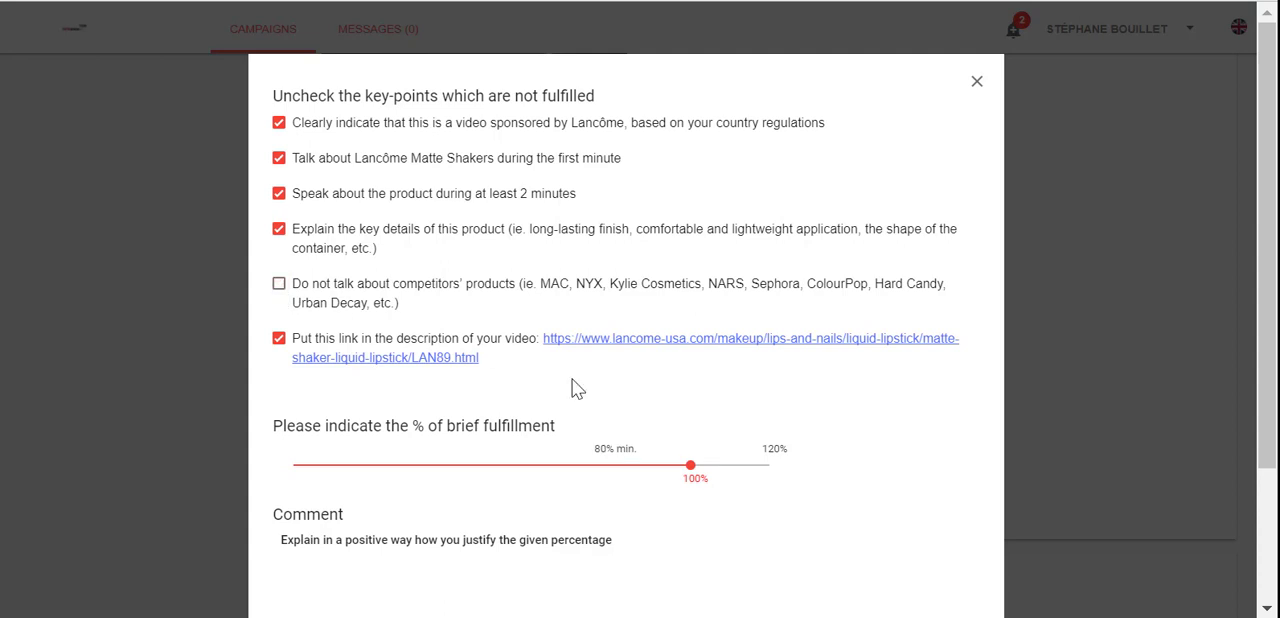
left_click_drag(666, 478, 620, 480)
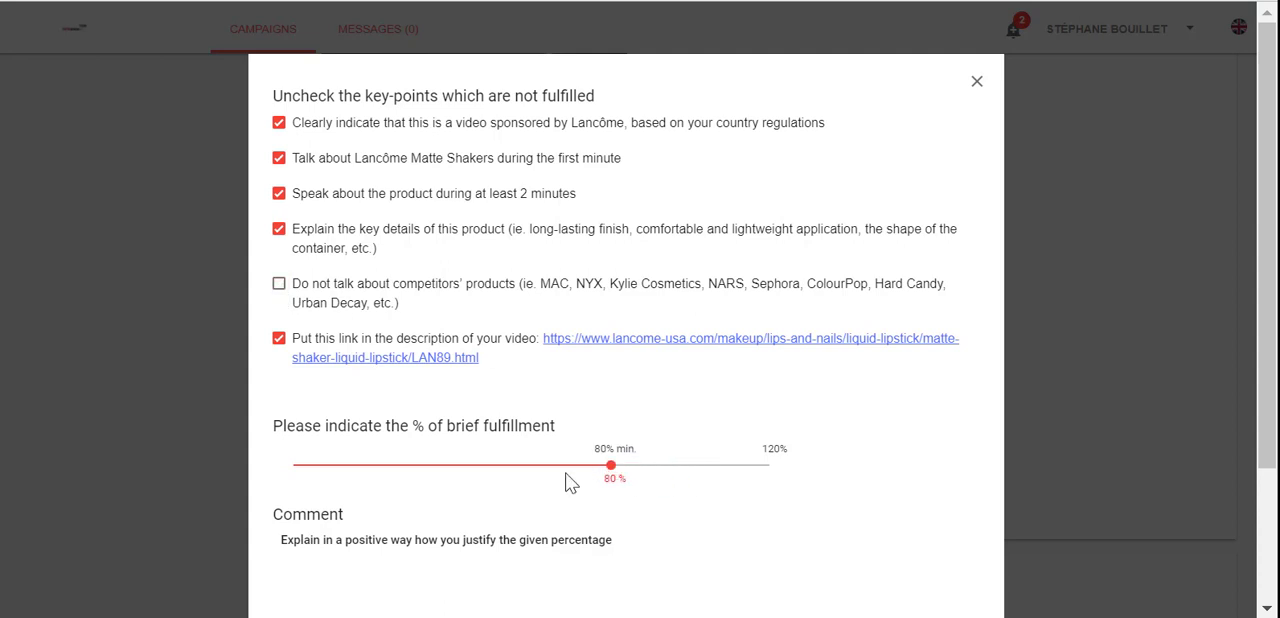
Step: Justify the brief fulfillment percentage with the comment "You talked about Urban Decay"
scroll(549, 483, "down", 2)
left_click(414, 409)
type("Y")
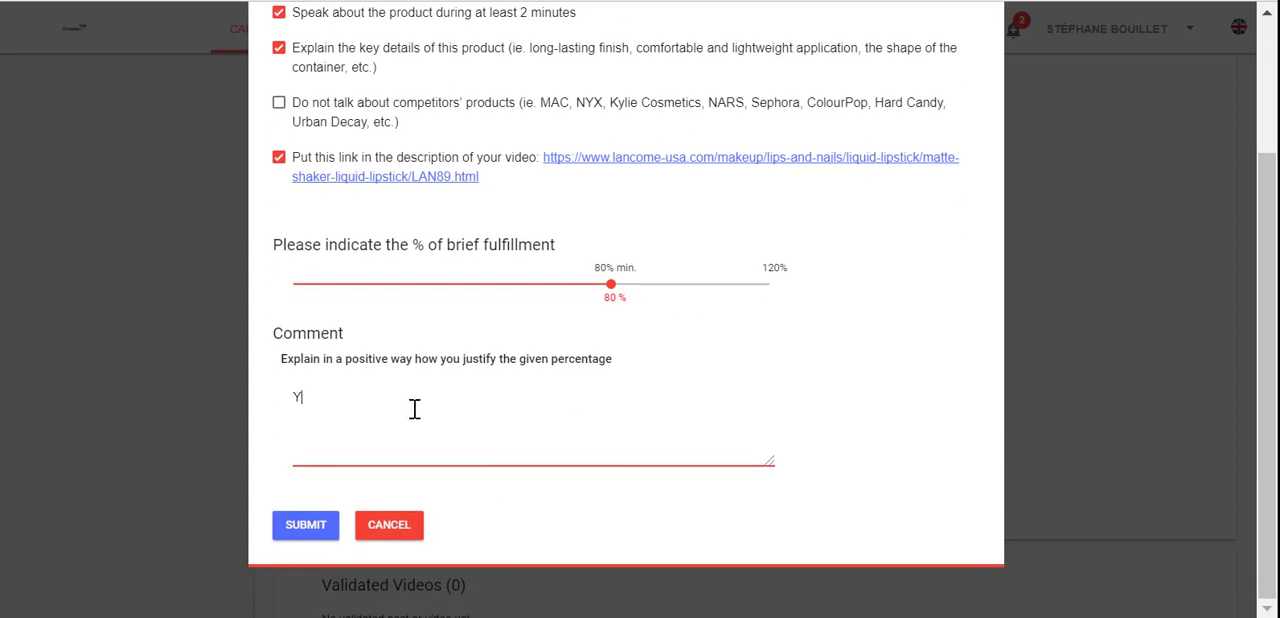
type("ou talked about")
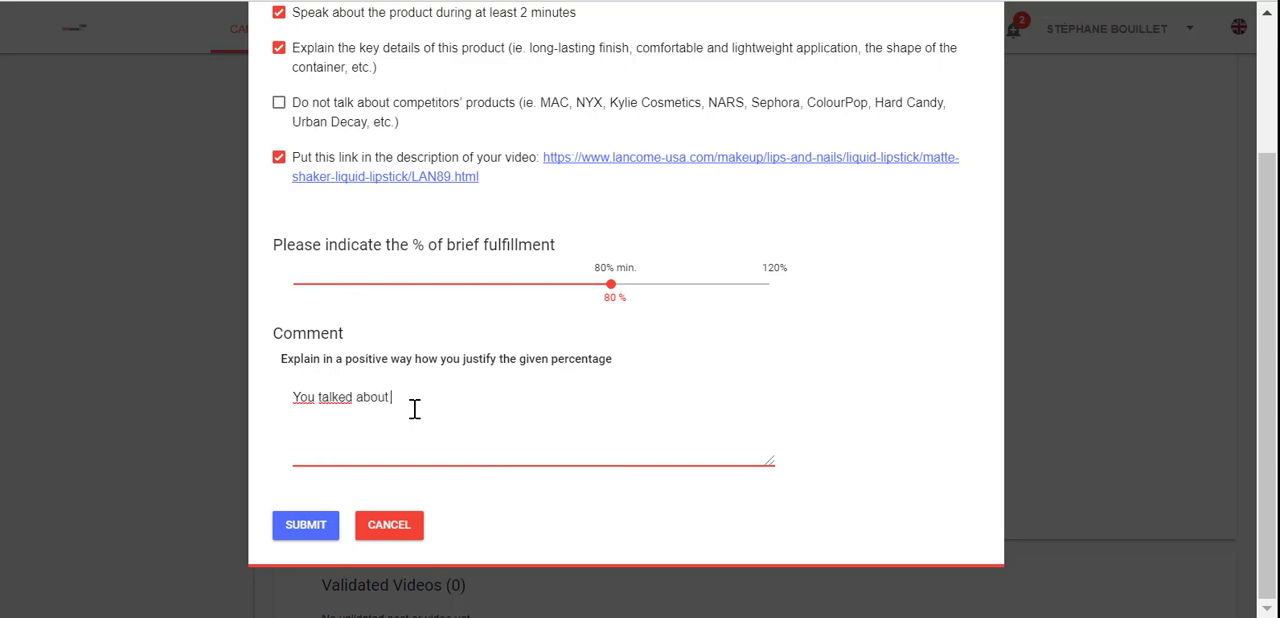
type(" Urban Decay")
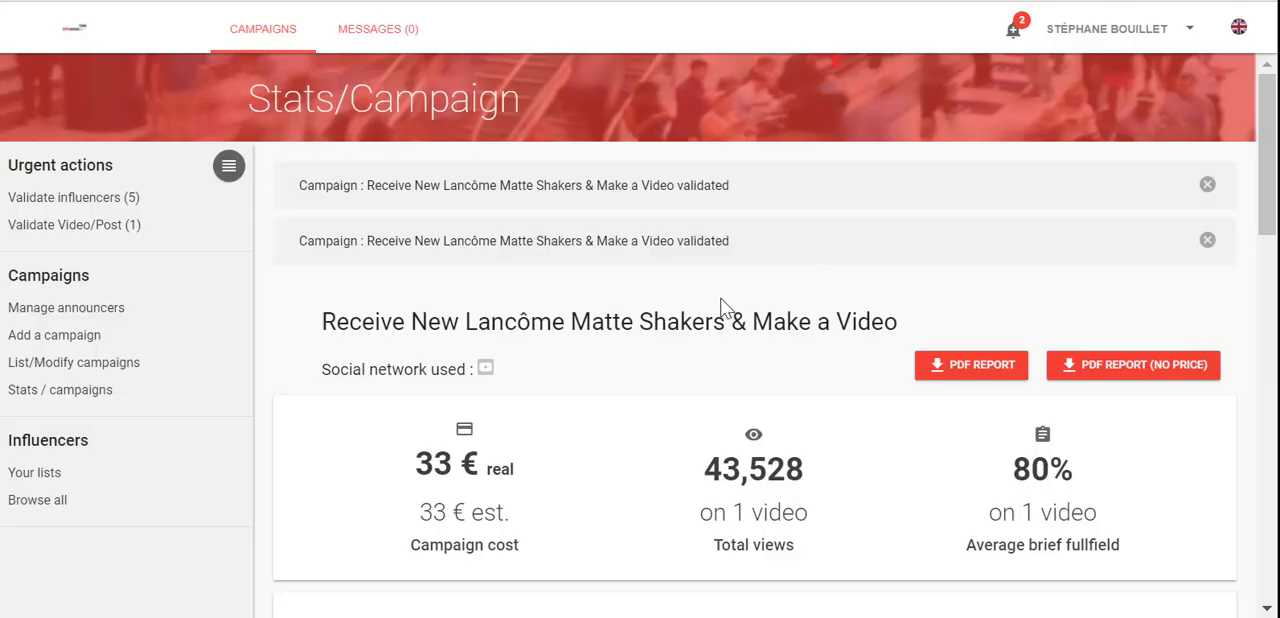
Step: Review the Lancôme campaign's validated video and detailed stats, and generate its PDF report with prices to read through all pages
scroll(722, 307, "down", 8)
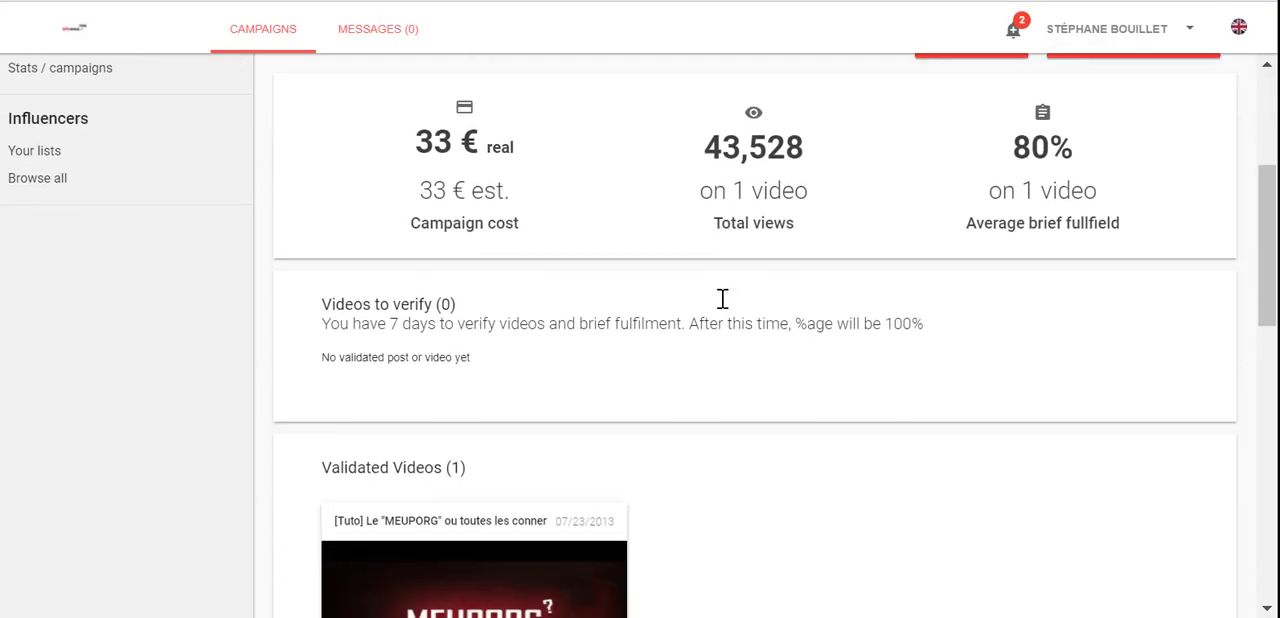
scroll(726, 308, "down", 5)
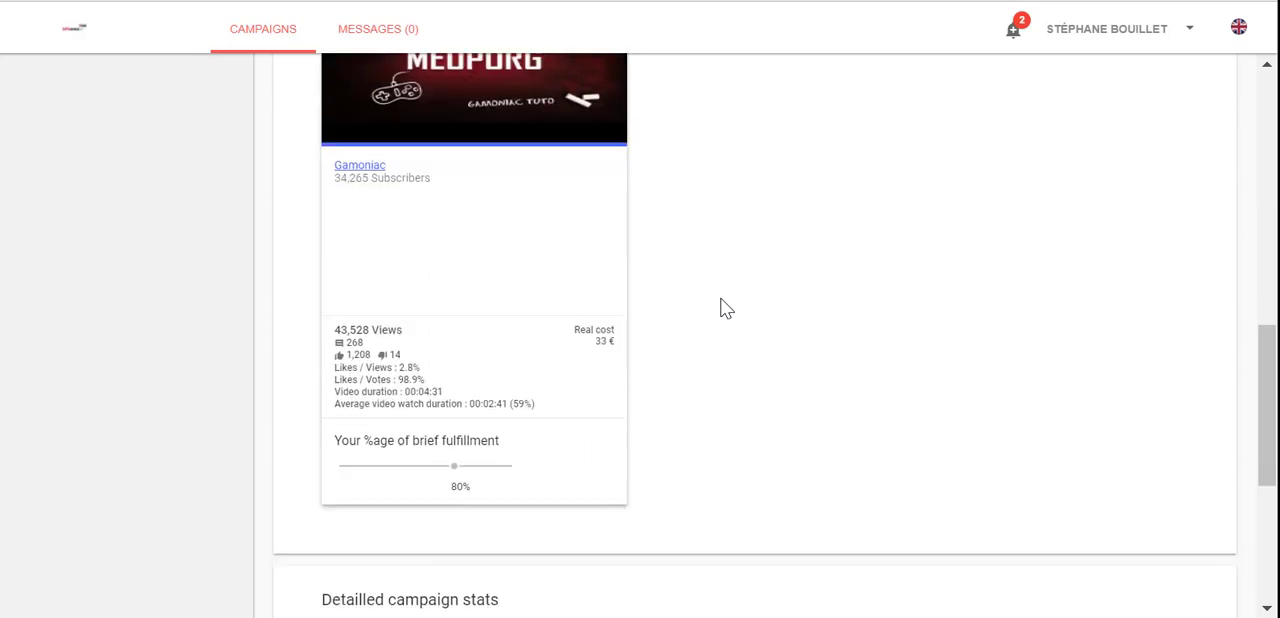
scroll(726, 308, "down", 3)
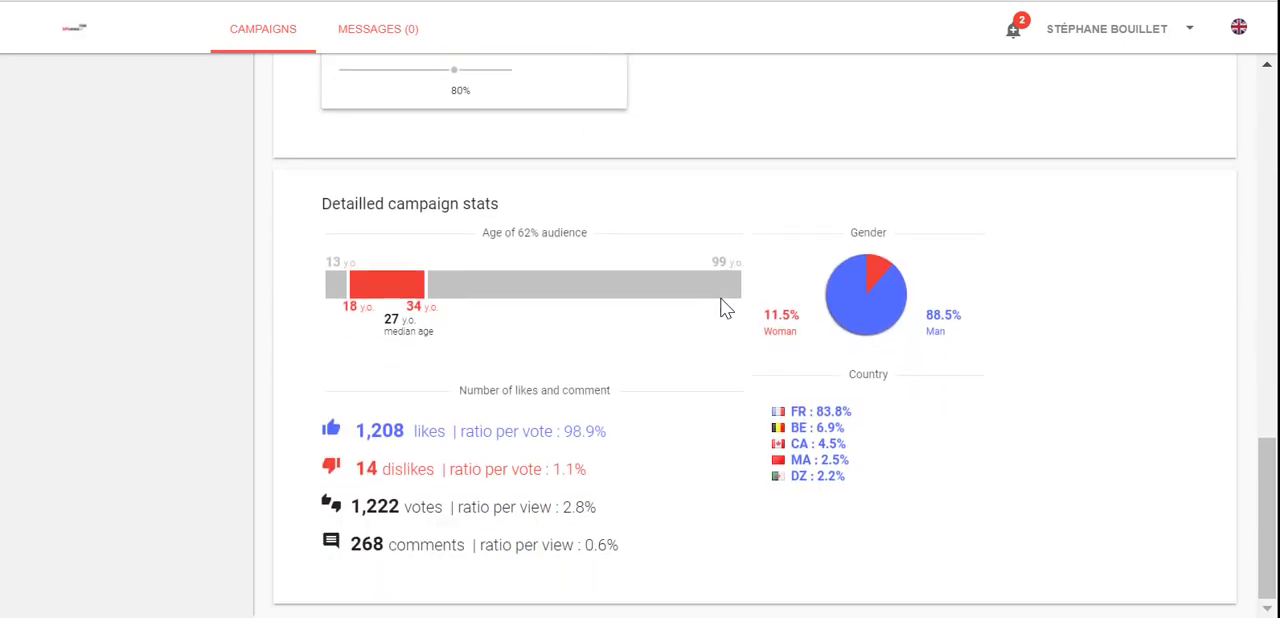
scroll(726, 308, "up", 15)
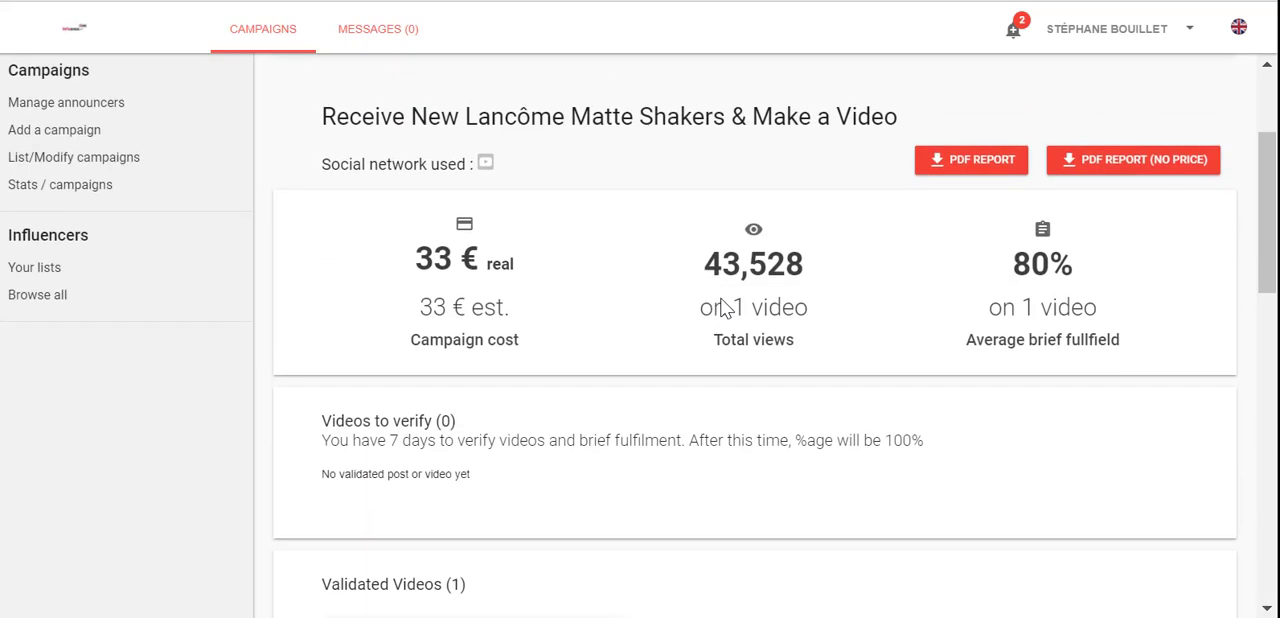
left_click(985, 291)
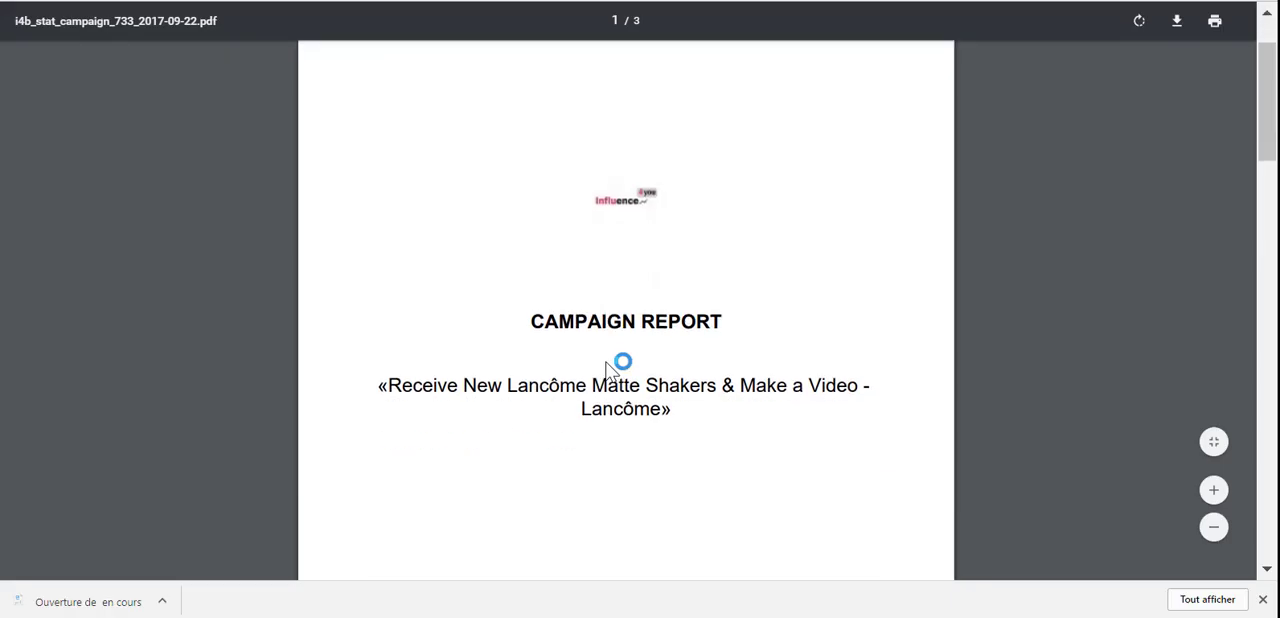
scroll(621, 341, "down", 7)
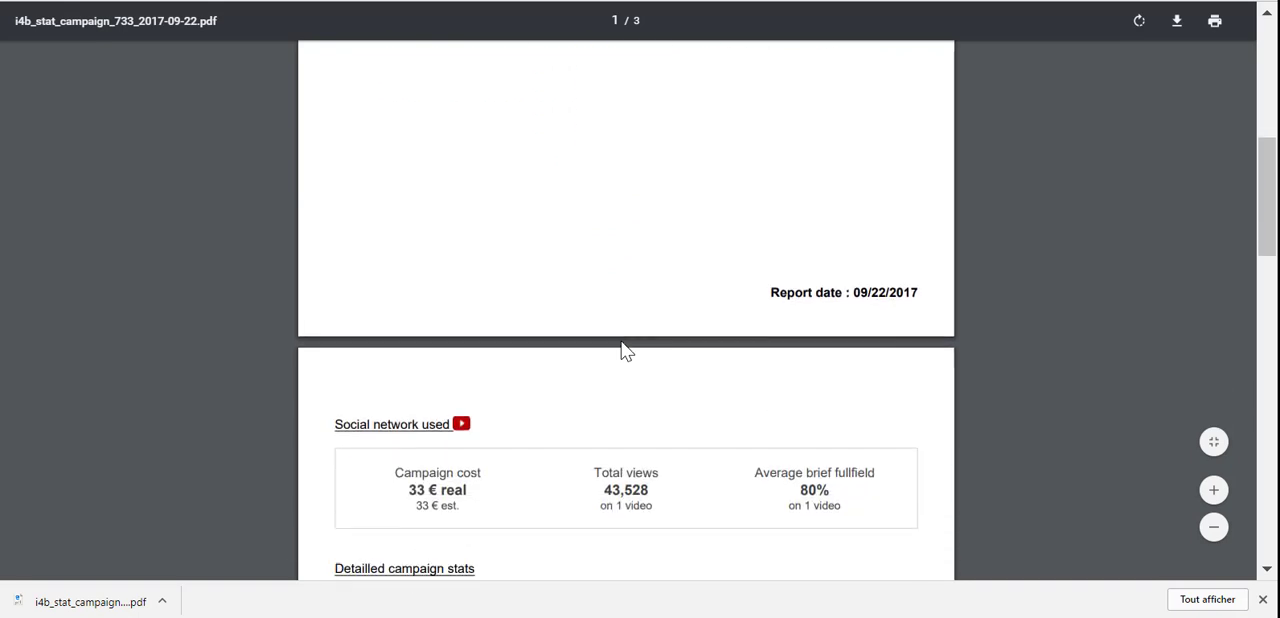
scroll(621, 343, "down", 7)
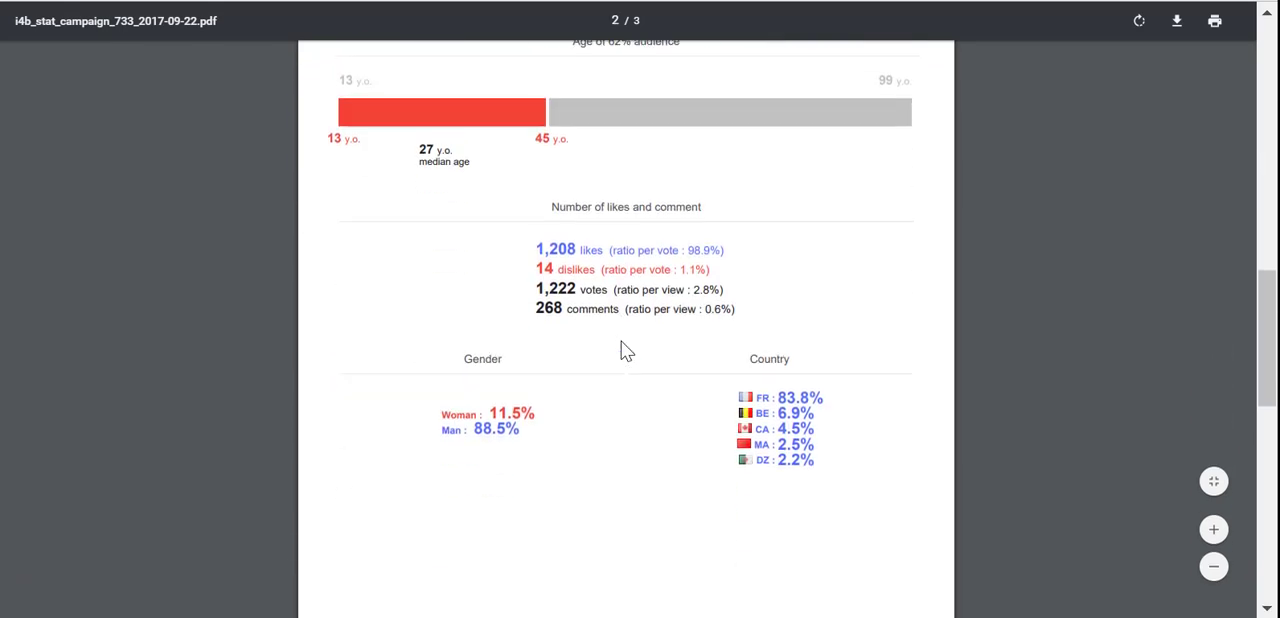
scroll(621, 343, "down", 4)
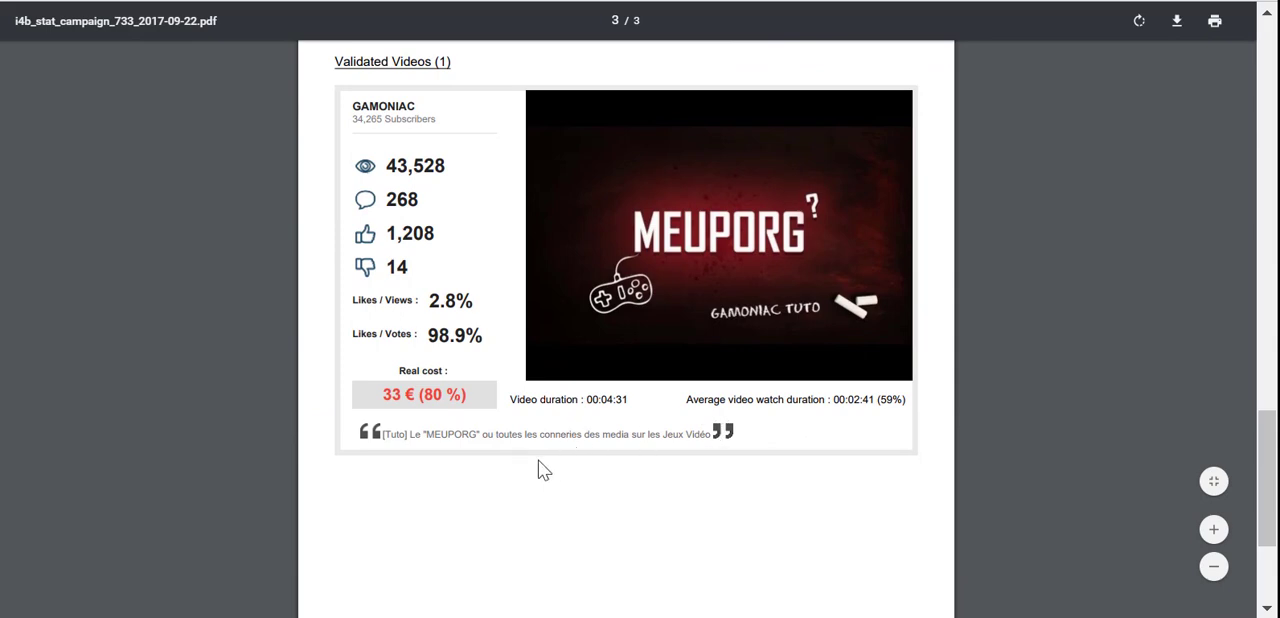
scroll(540, 466, "down", 2)
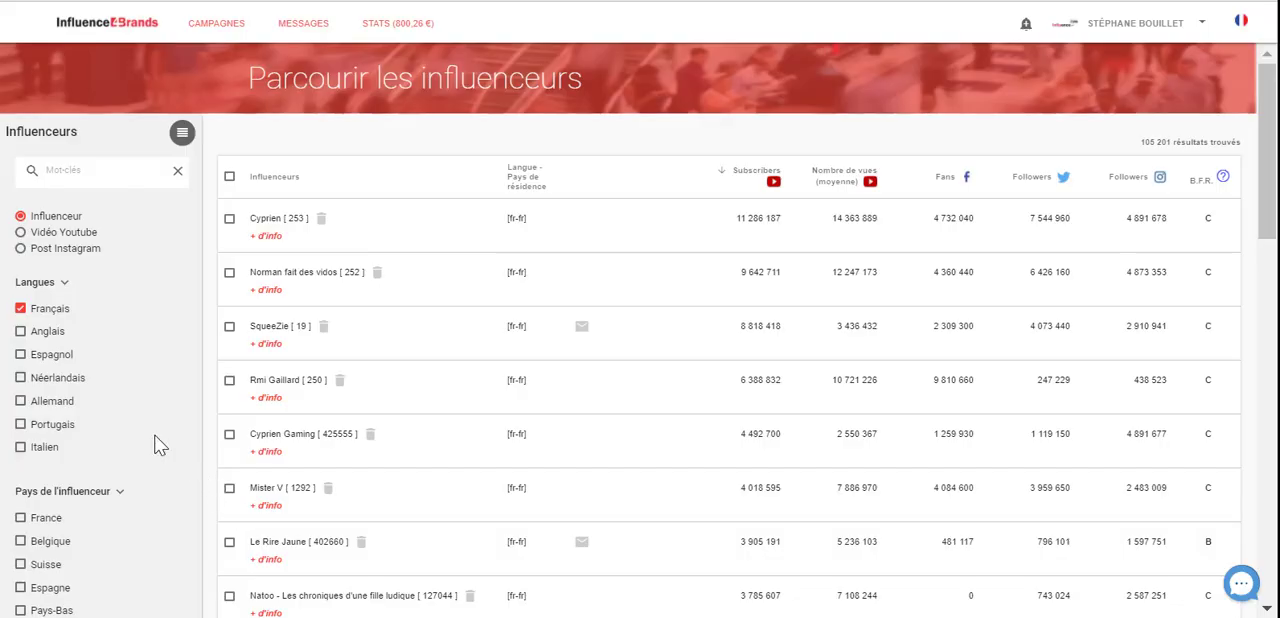
Step: Filter the French-language influencer list by the Beauté theme under Loisirs et Vie Pratique and browse the matching influencers
scroll(156, 444, "down", 6)
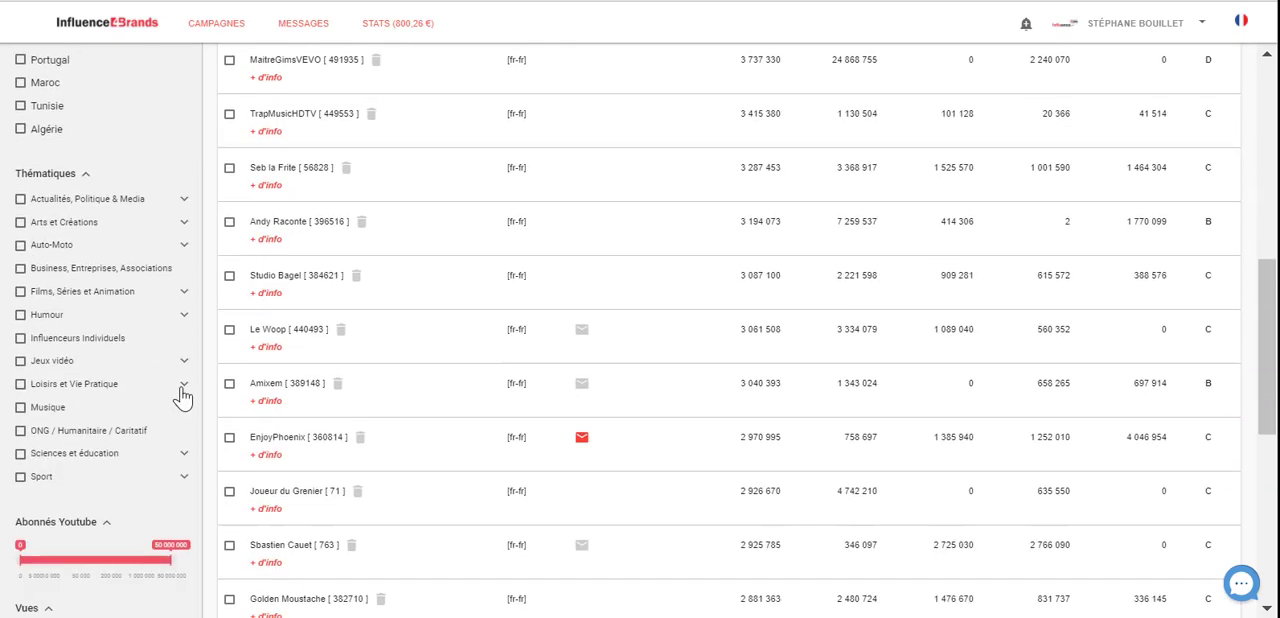
left_click(183, 390)
left_click(52, 455)
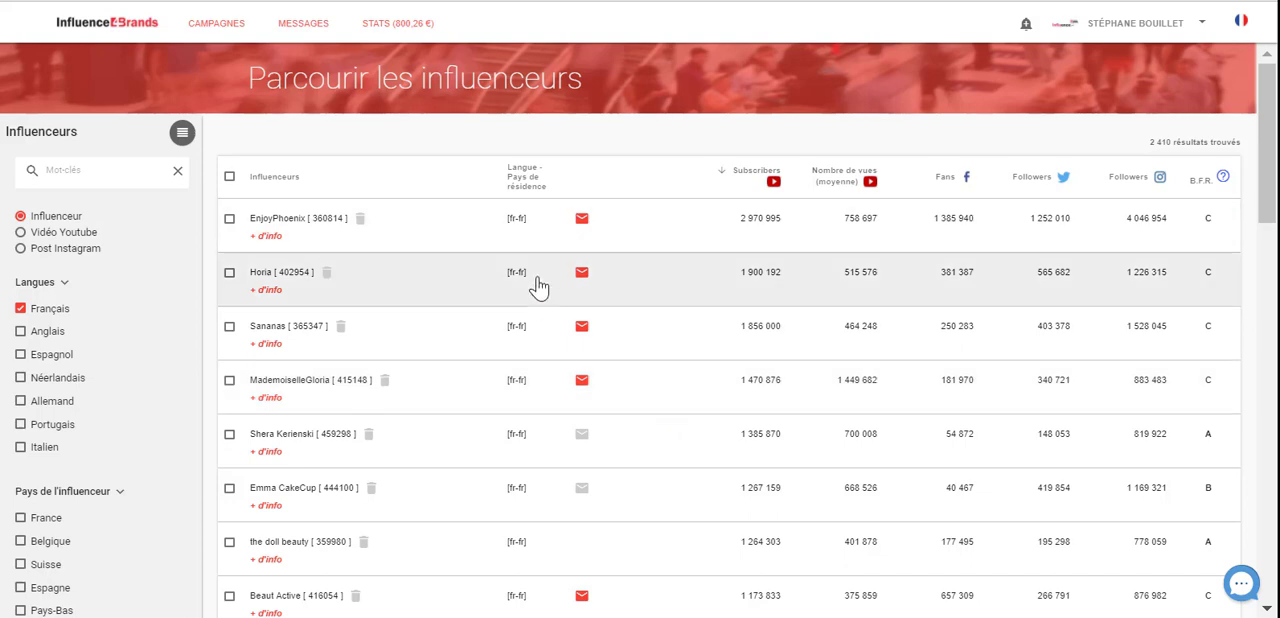
scroll(523, 394, "down", 3)
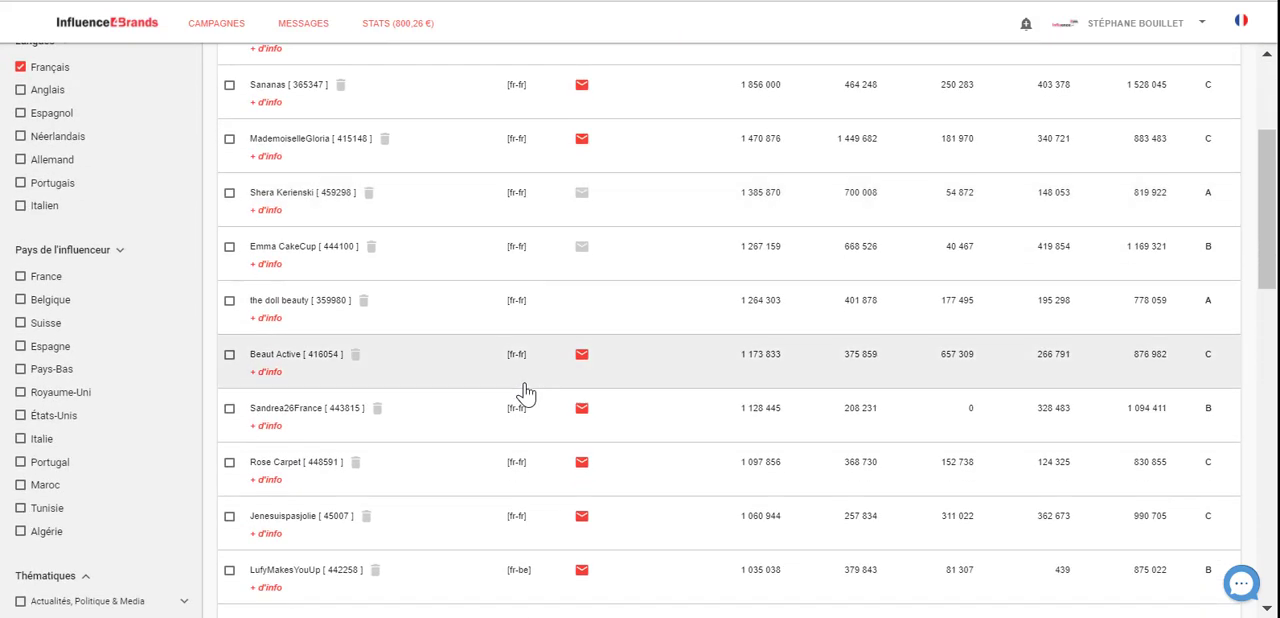
scroll(523, 390, "down", 4)
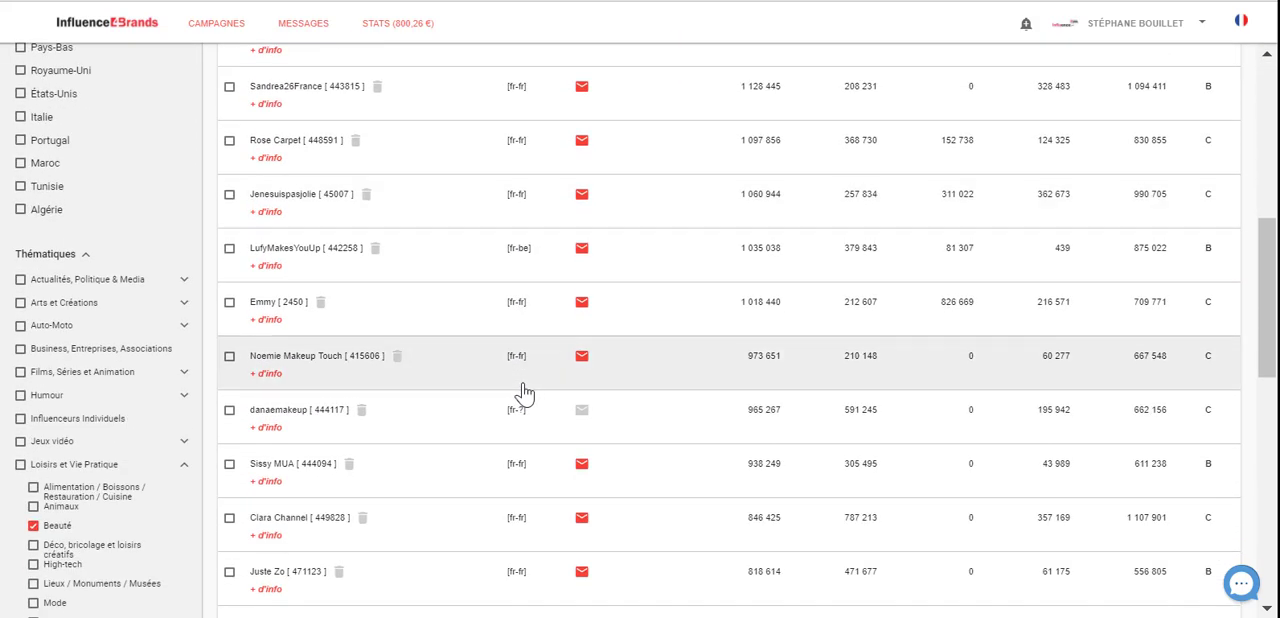